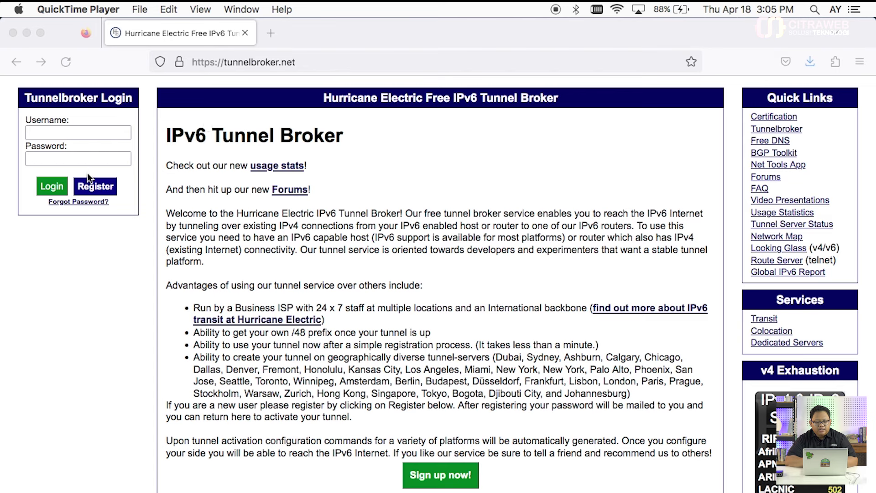
- Log in to the tunnel broker with the account username and password, and decline saving the login in the browser
click(108, 130)
click(108, 129)
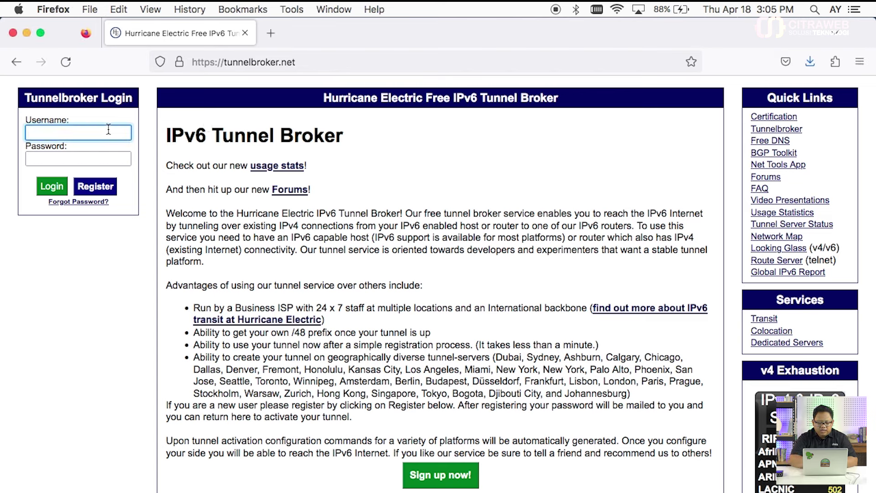
text(yecka)
key(Tab)
text(********)
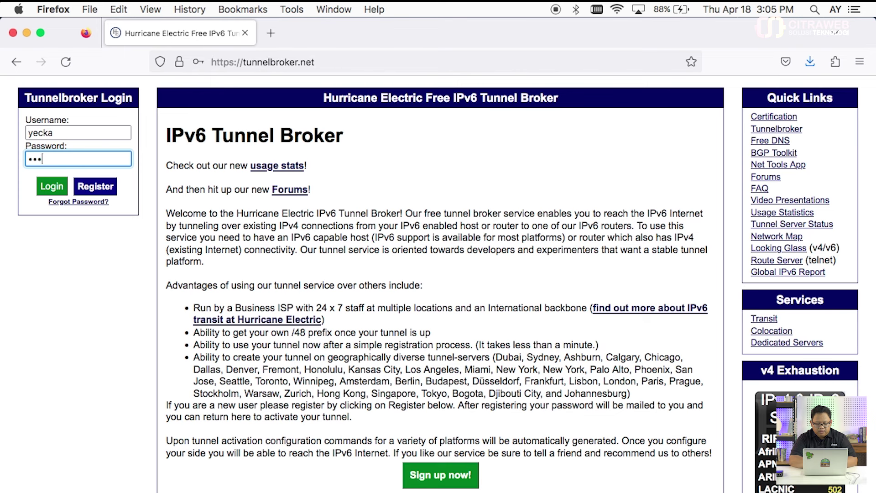
text(*)
key(Return)
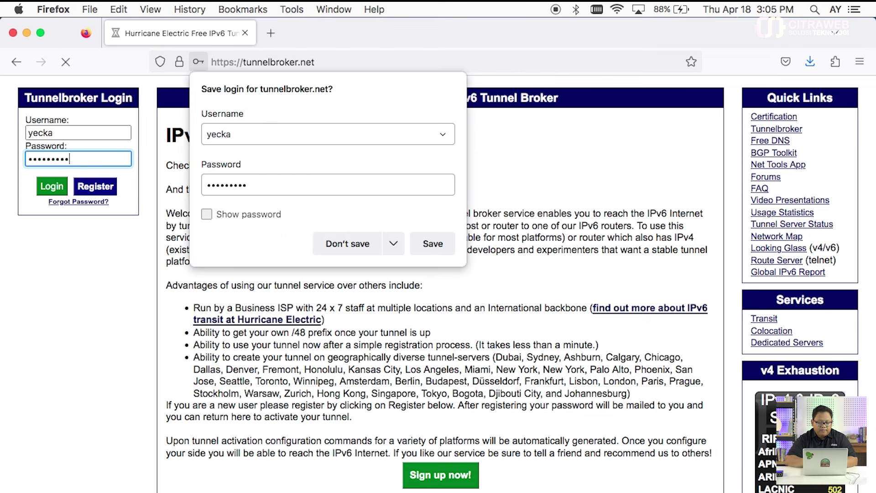
click(346, 242)
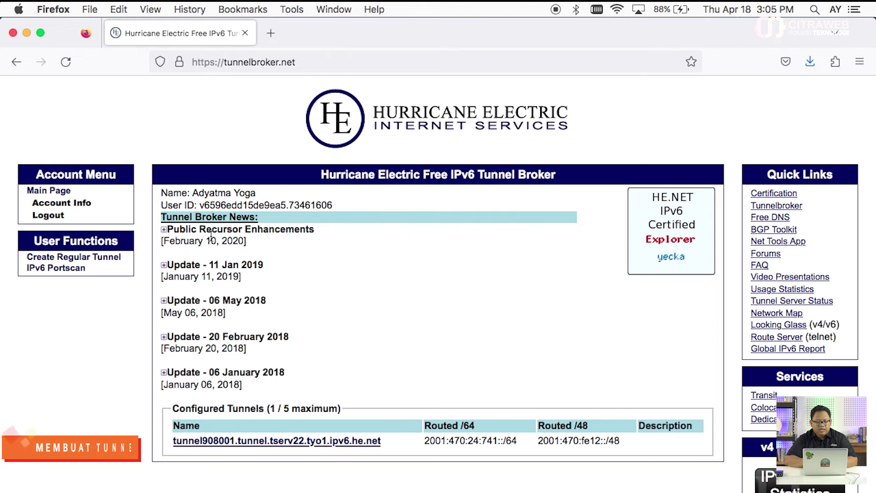
- Start creating a regular tunnel and enter the client's public IPv4 address as the IPv4 endpoint
click(103, 258)
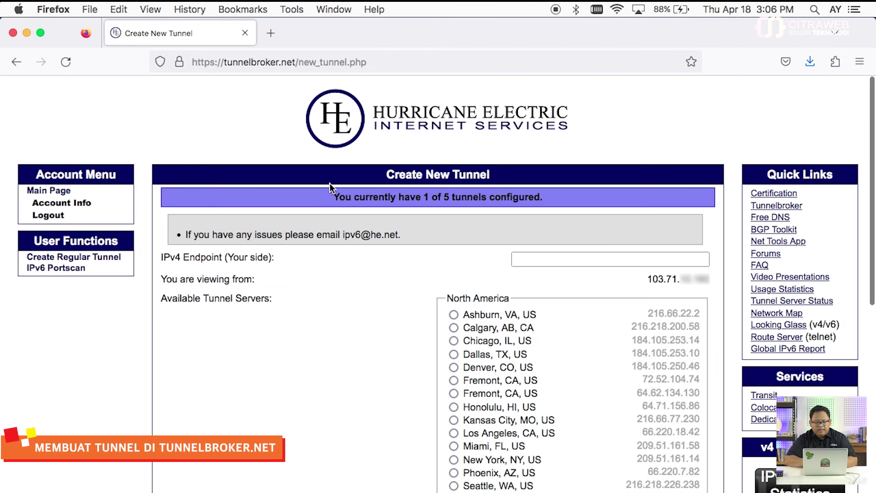
scroll(329, 182, down, 1)
scroll(330, 183, down, 2)
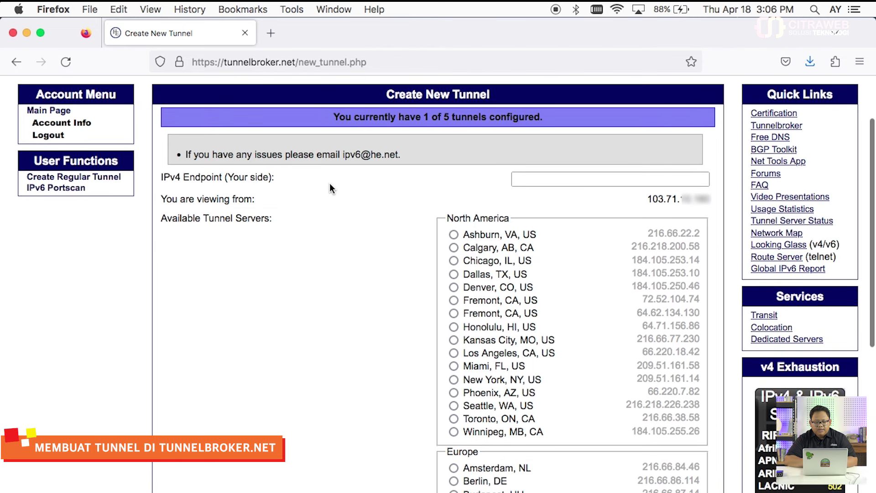
click(521, 179)
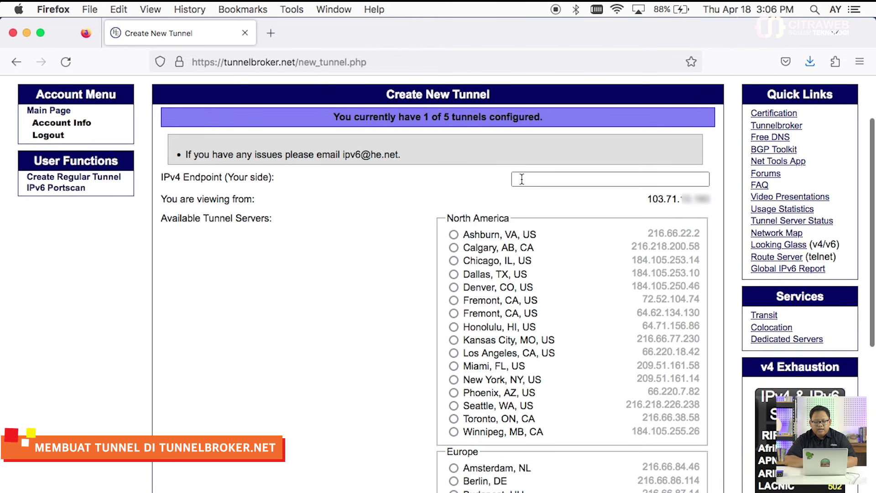
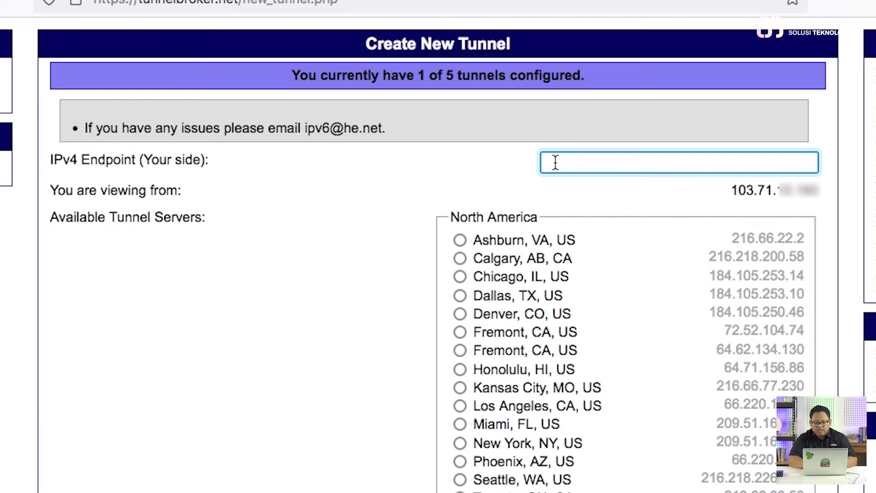
text(103)
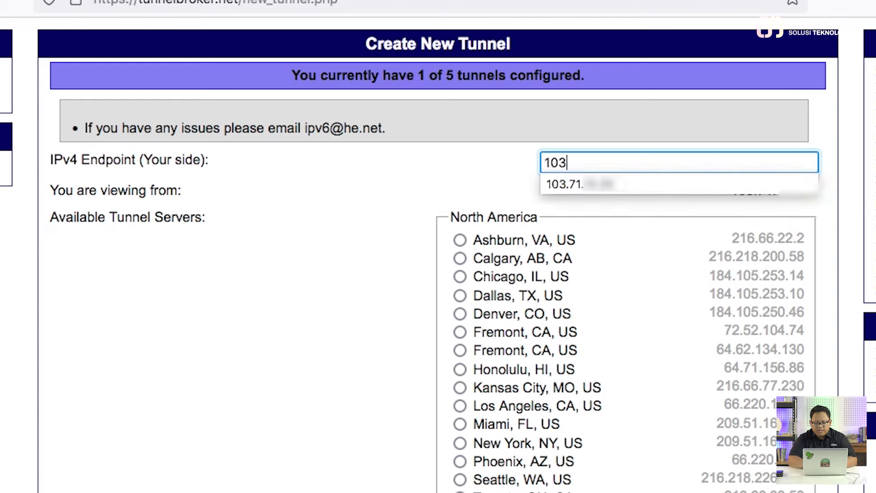
text(.71.2.28)
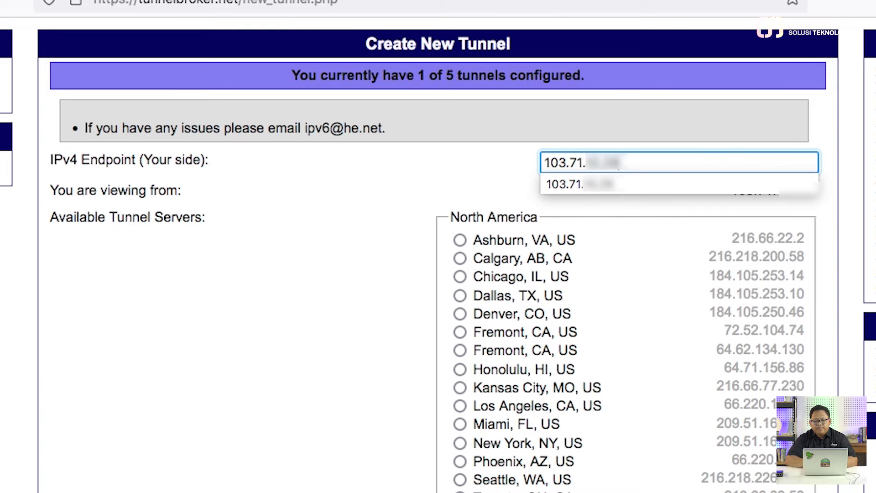
- Choose Singapore, SG in the Asia group as the server for the new tunnel
scroll(562, 216, down, 8)
scroll(560, 217, down, 4)
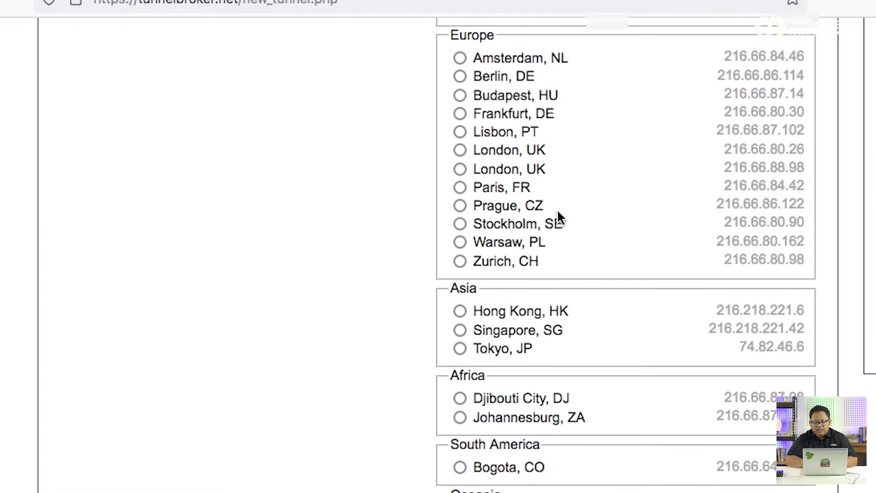
scroll(561, 216, up, 11)
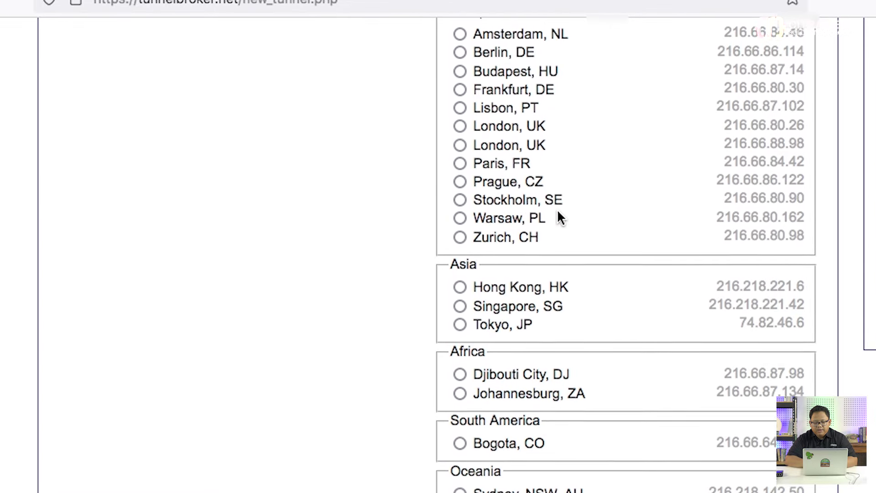
scroll(560, 217, down, 11)
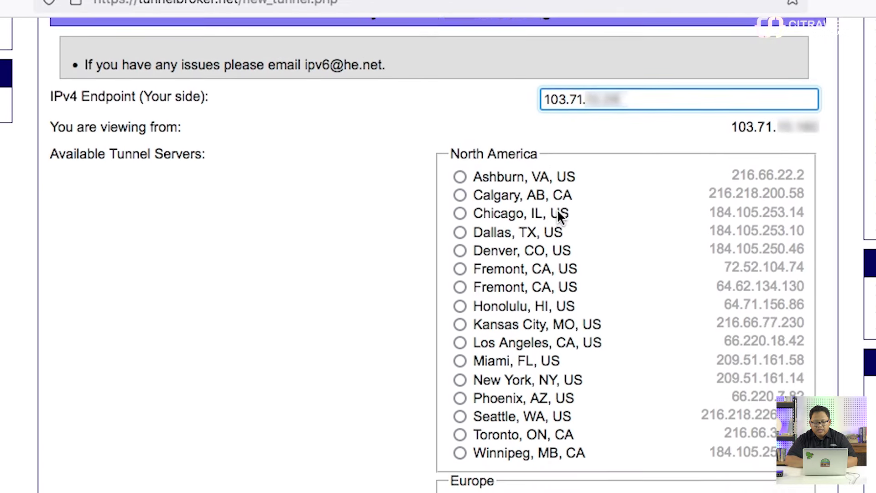
scroll(560, 217, down, 1)
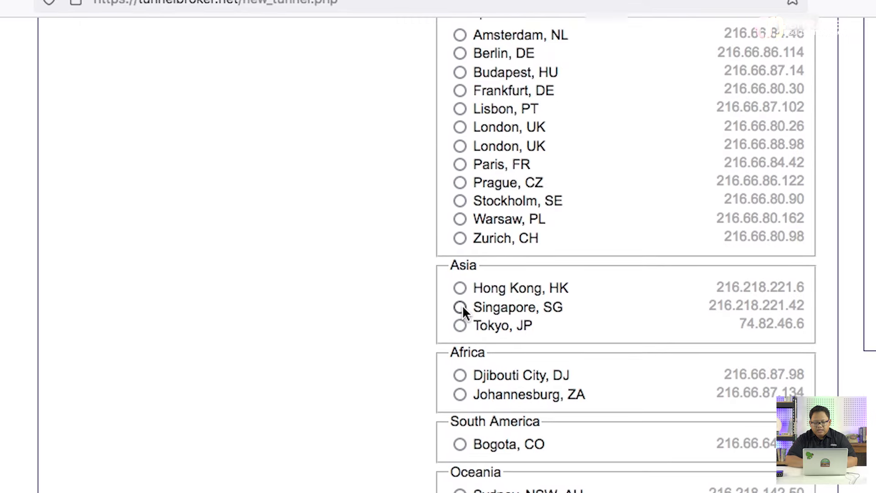
scroll(462, 306, up, 1)
click(461, 330)
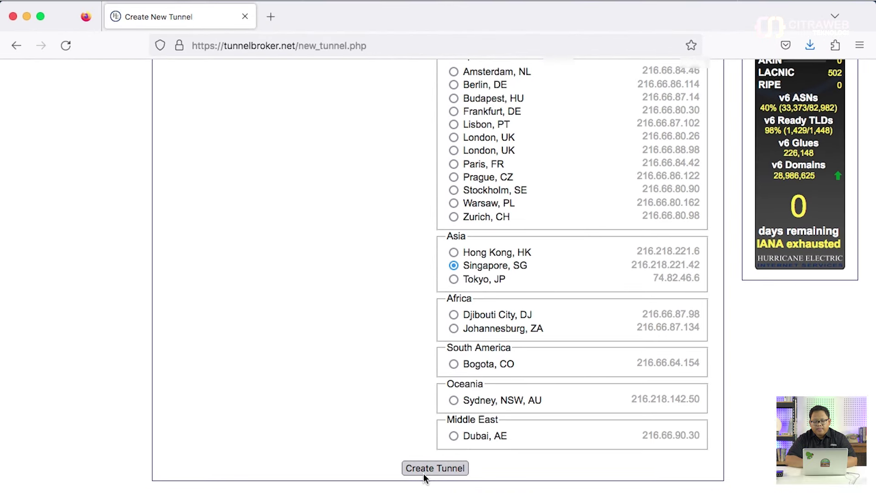
- Return to the account's main page and open the details of the already configured tunnel
scroll(288, 213, up, 6)
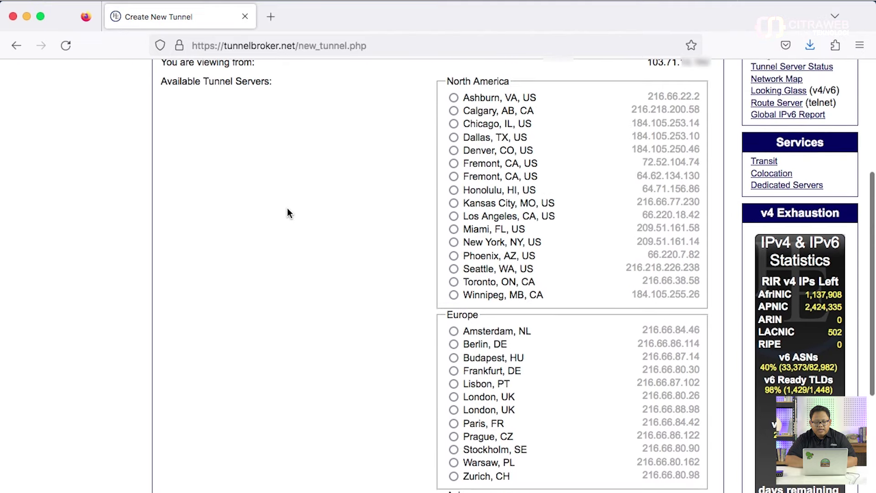
scroll(288, 213, up, 5)
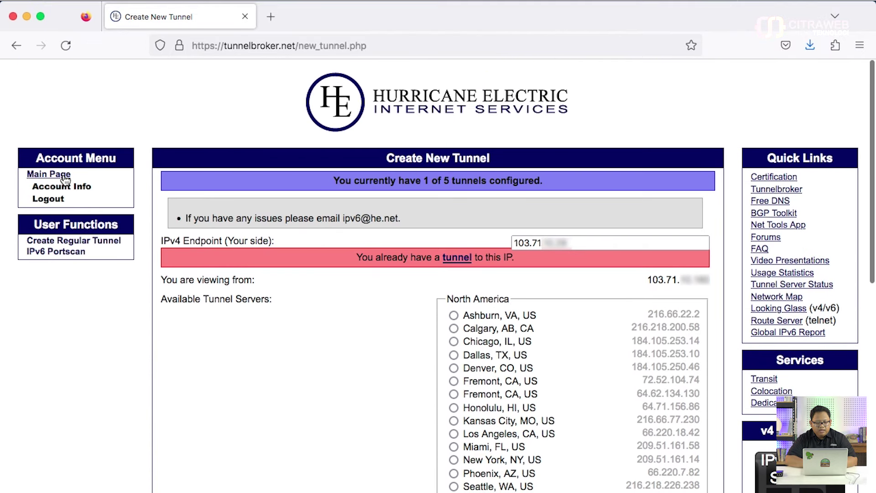
click(64, 177)
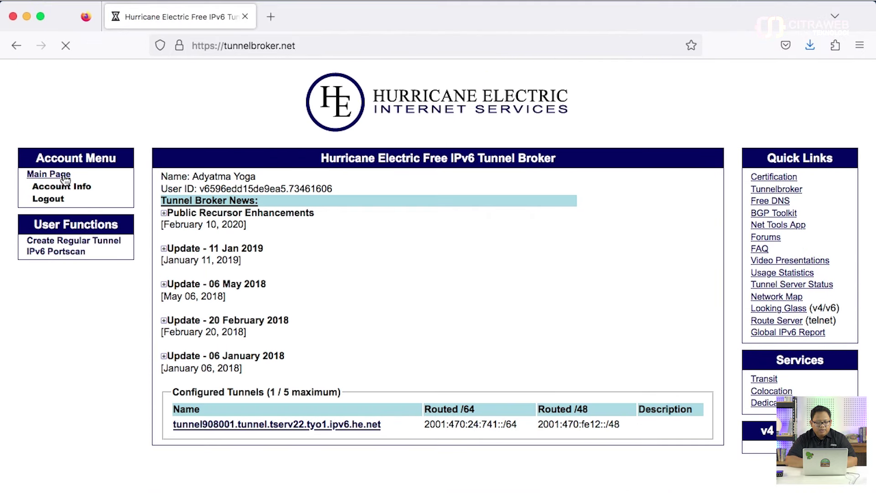
scroll(410, 271, down, 2)
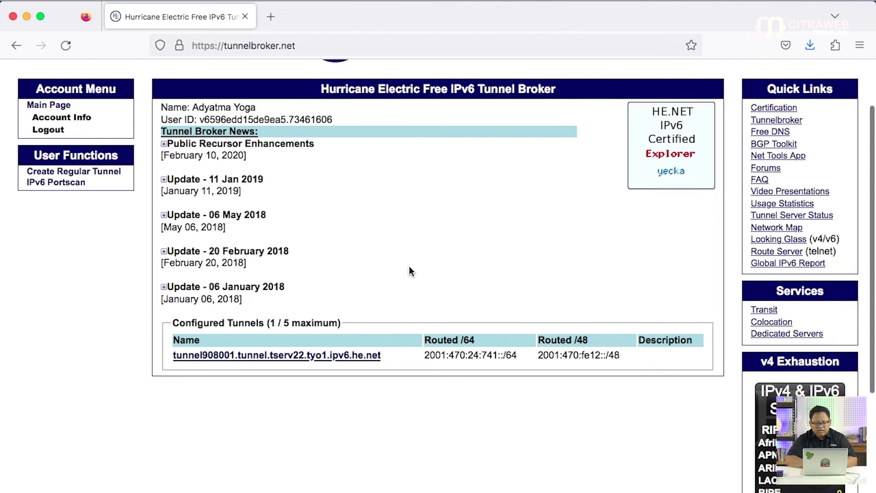
scroll(409, 265, down, 4)
click(361, 239)
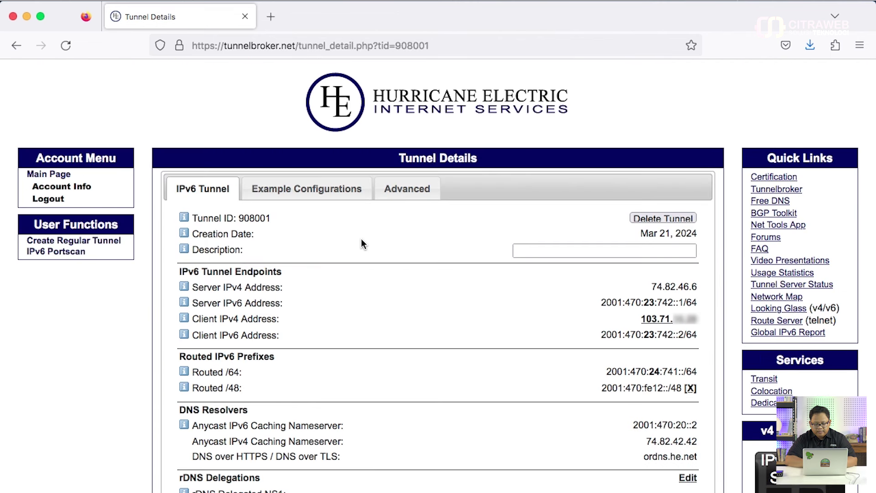
- Examine the tunnel's IPv4 and IPv6 endpoint addresses on the server and client sides
scroll(361, 238, down, 3)
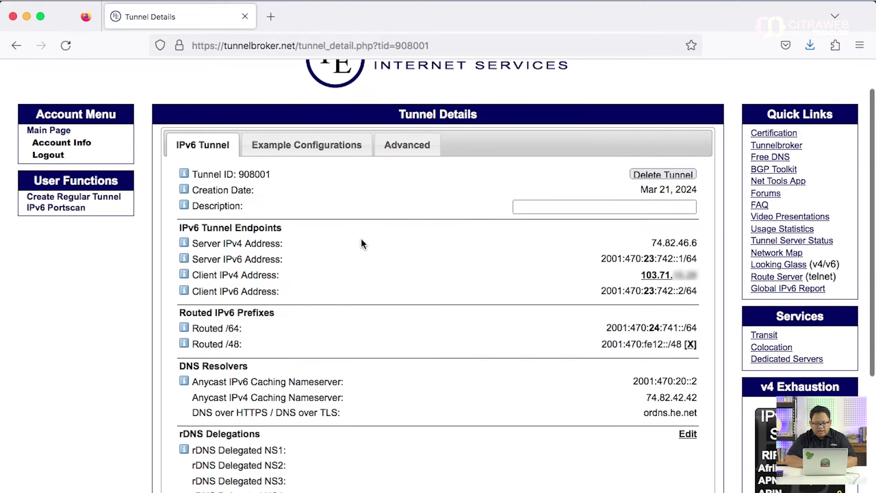
scroll(362, 242, down, 3)
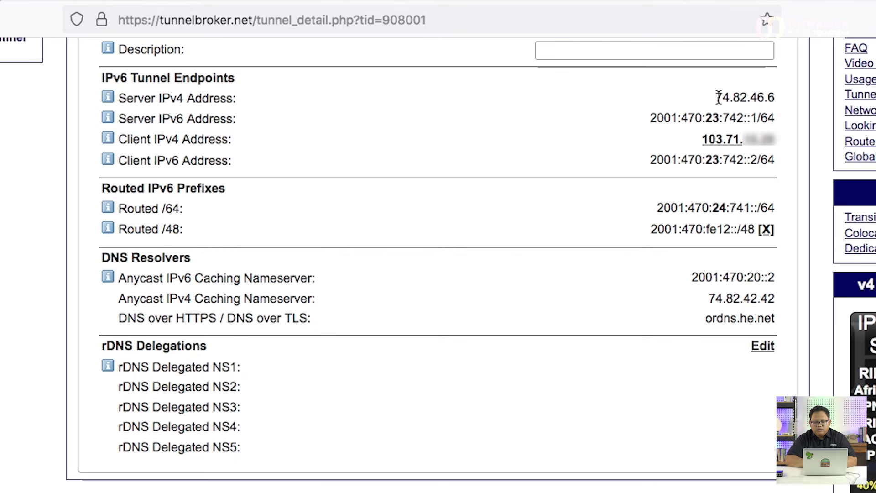
drag(719, 97, 769, 105)
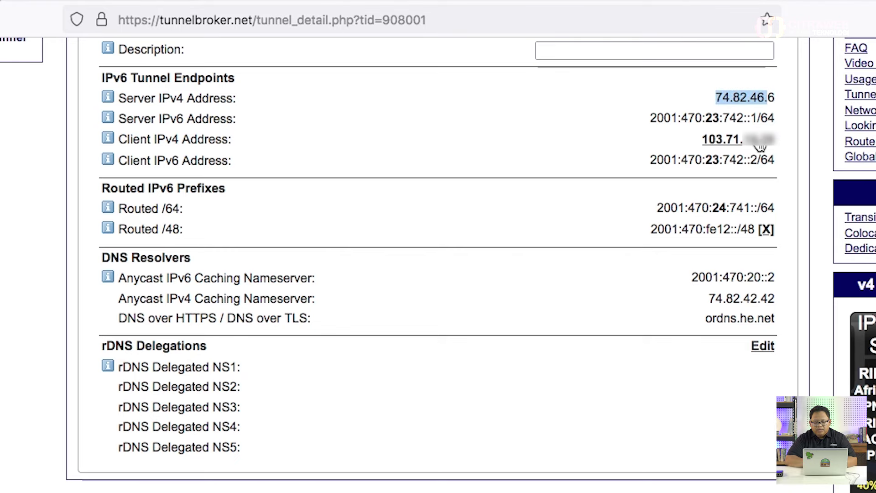
click(757, 144)
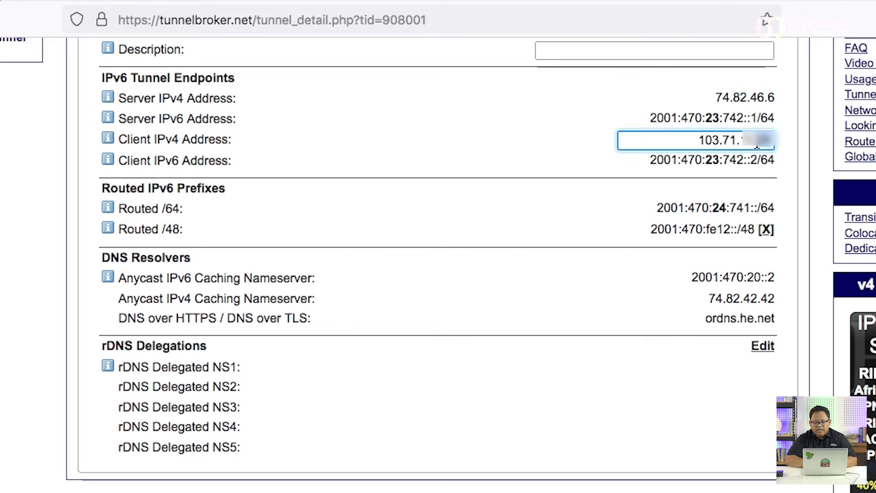
click(529, 121)
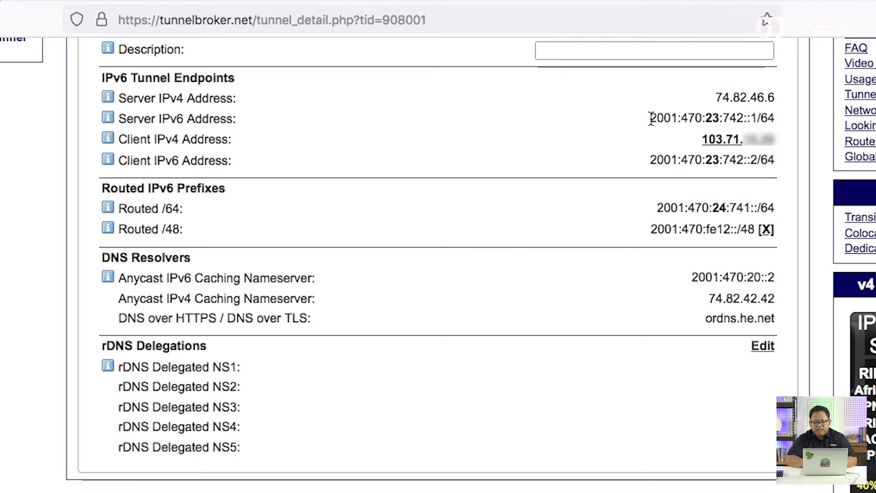
drag(652, 119, 775, 117)
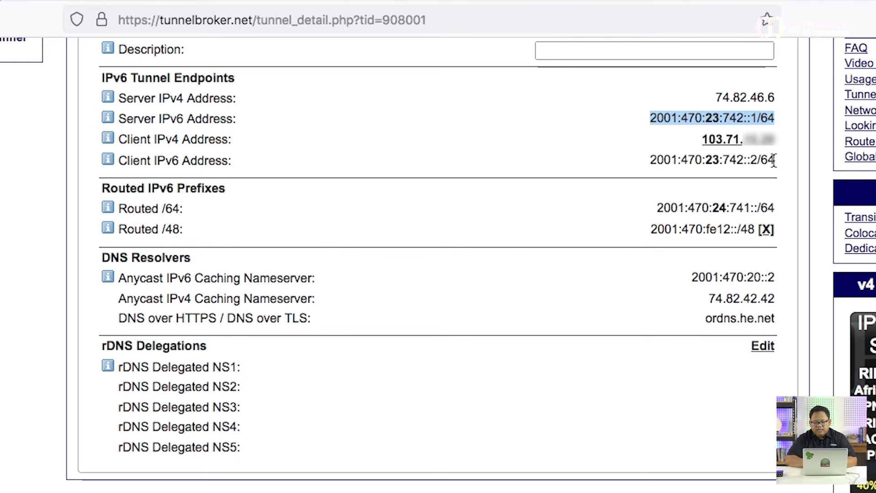
drag(775, 160, 647, 161)
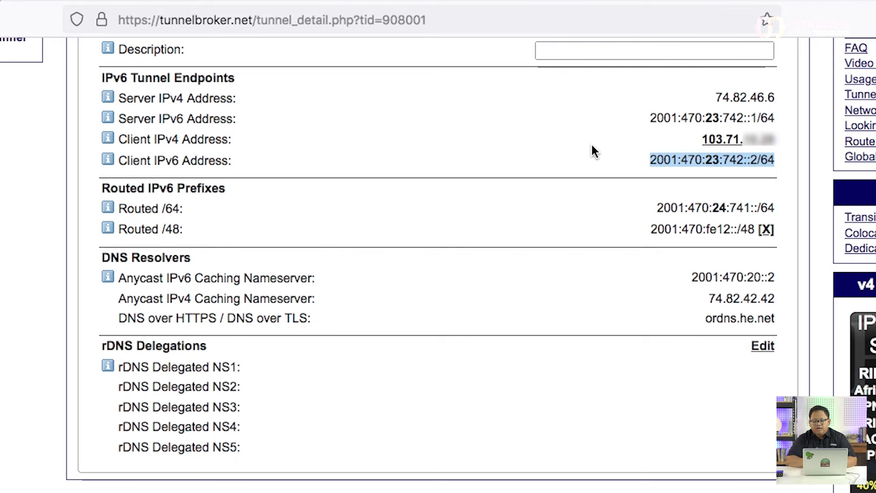
click(585, 198)
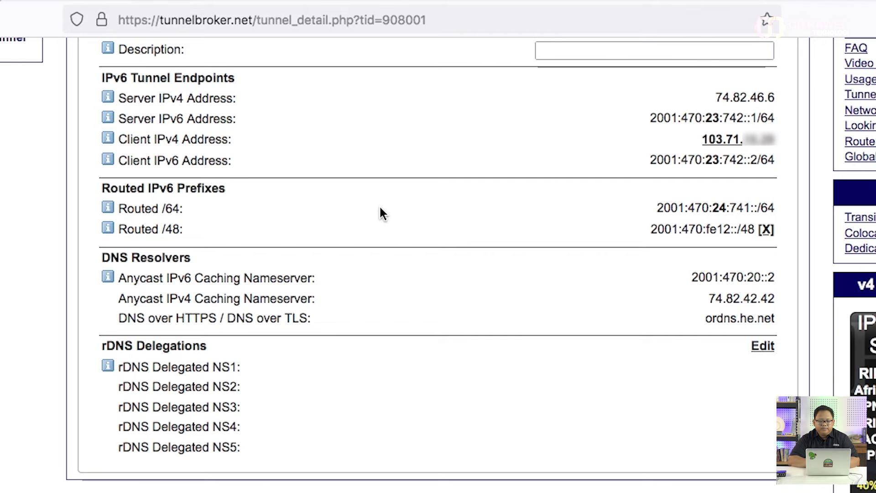
- Generate the tunnel's example configuration for Mikrotik and highlight the command that adds the 6to4 interface
scroll(415, 210, up, 2)
scroll(415, 214, up, 1)
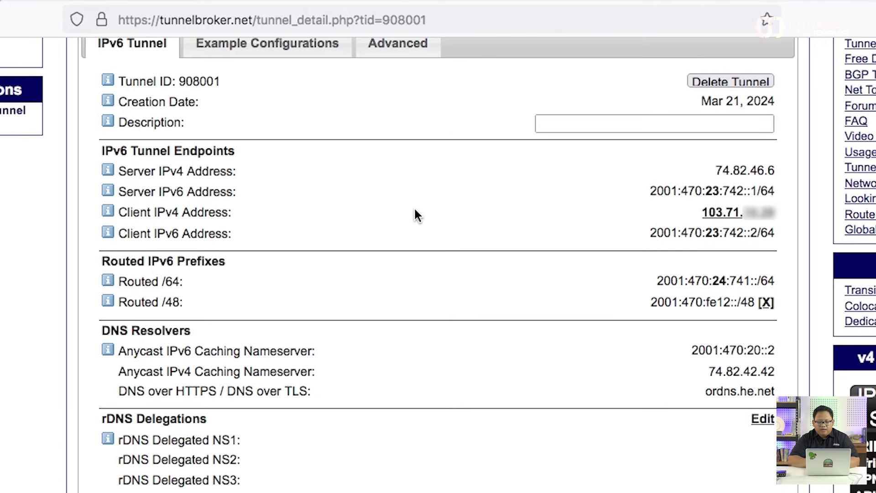
scroll(415, 214, up, 4)
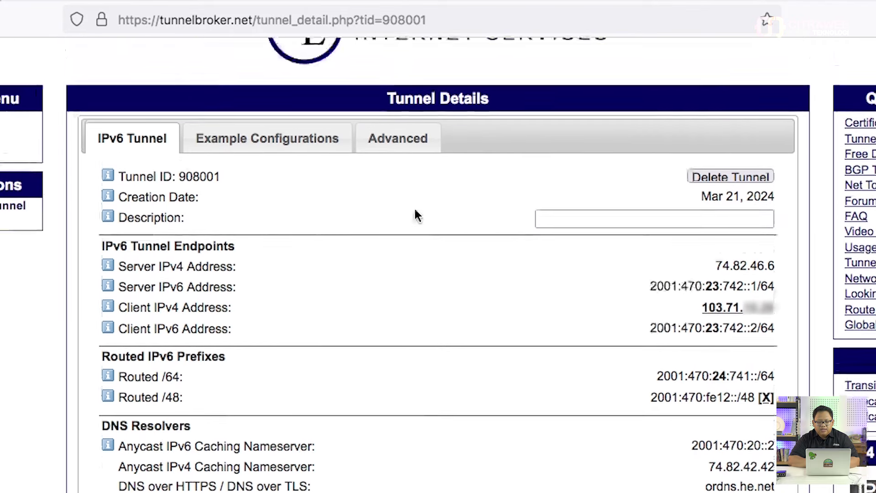
scroll(414, 210, down, 1)
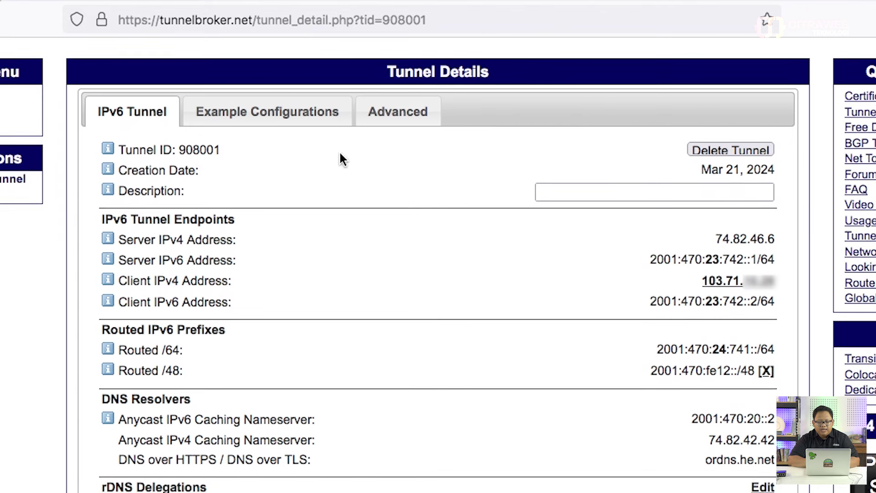
click(286, 115)
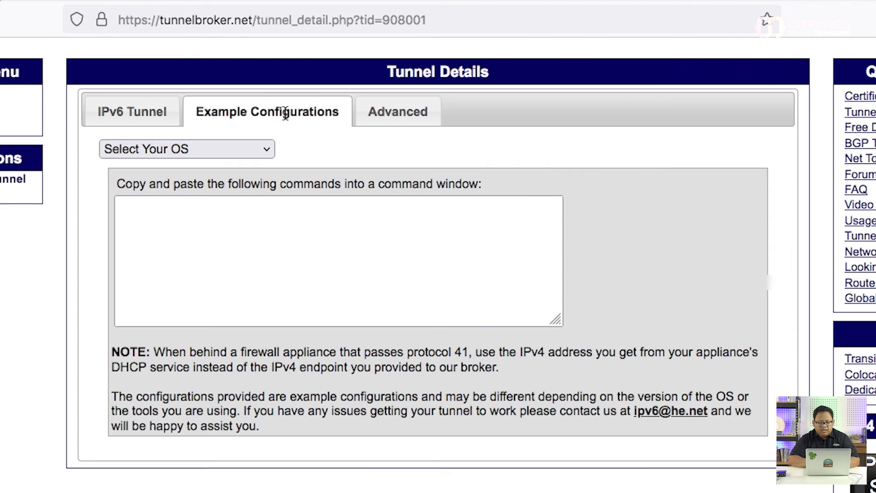
click(253, 148)
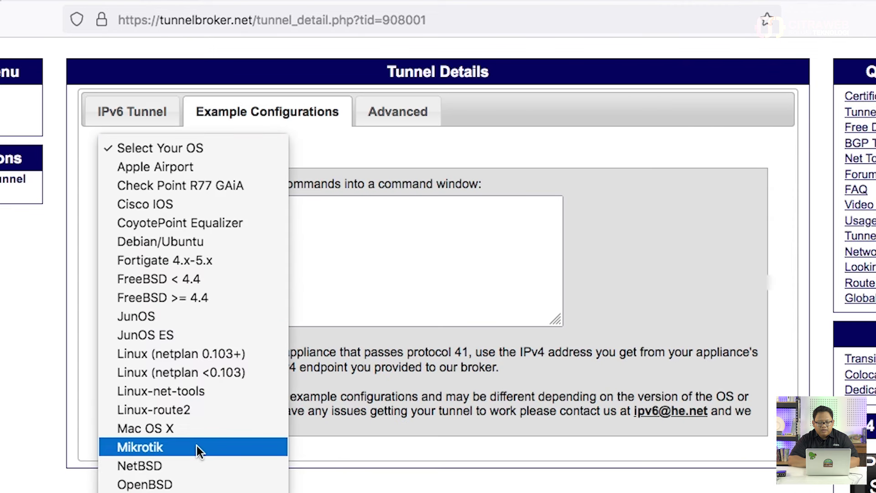
click(141, 447)
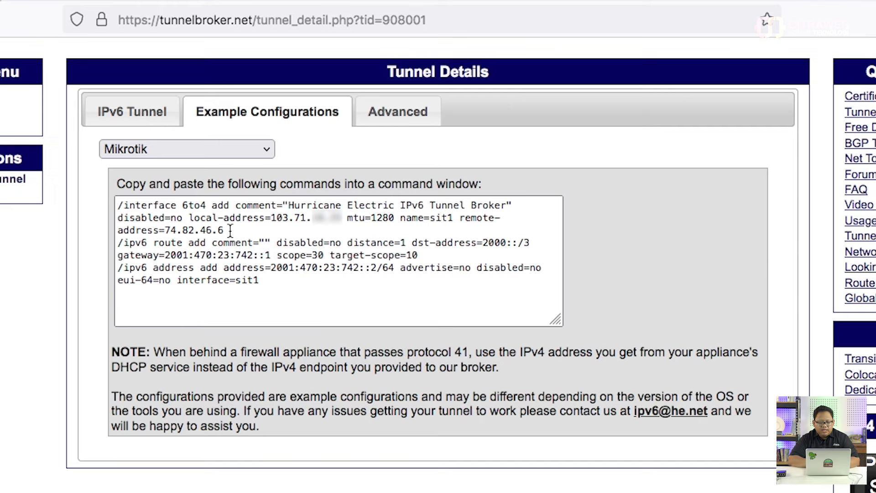
drag(229, 230, 183, 209)
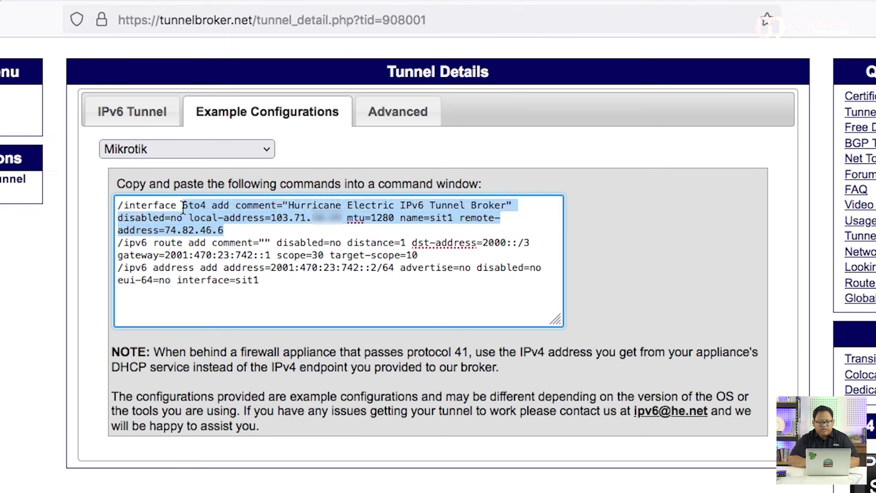
- Highlight the Mikrotik commands that add the IPv6 route and the IPv6 address, one after the other
triple_click(240, 256)
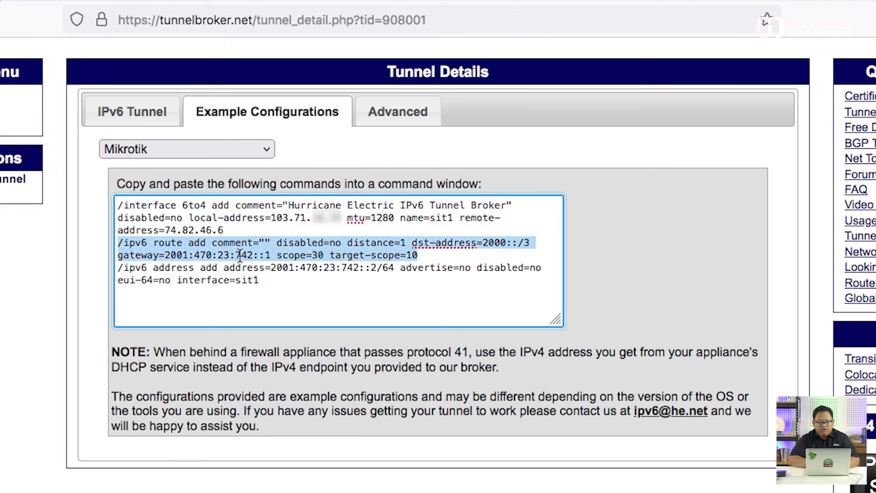
triple_click(259, 280)
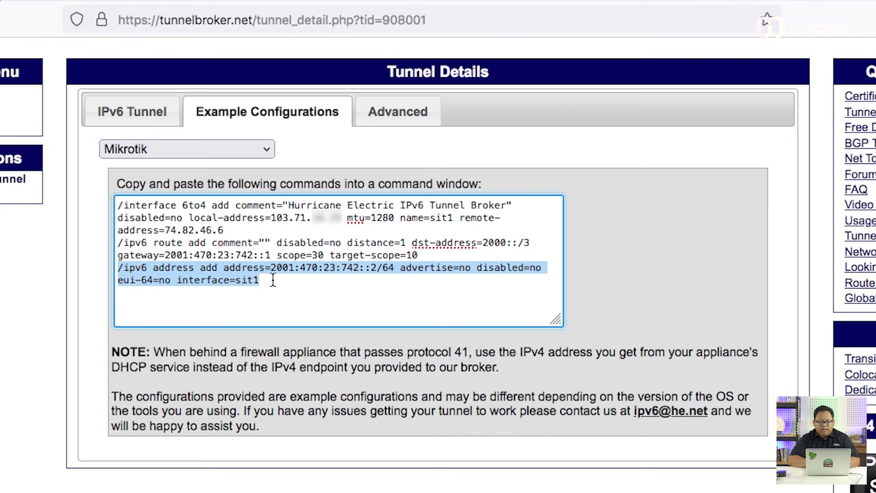
click(272, 281)
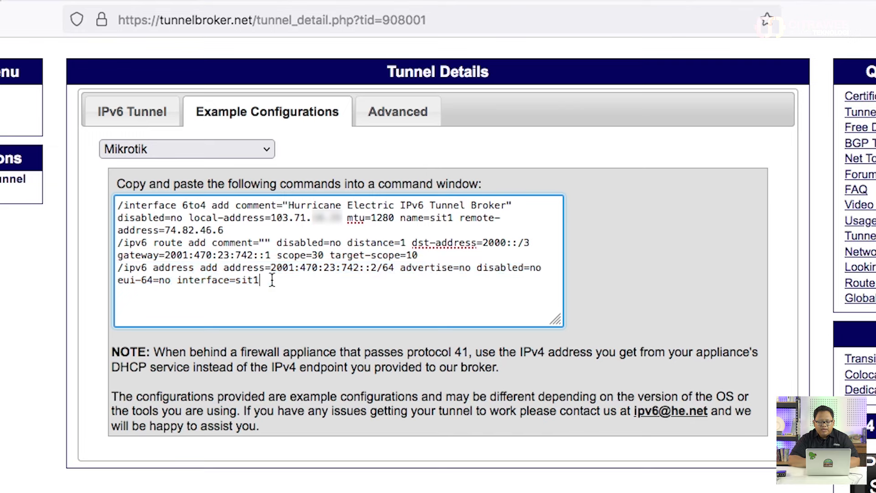
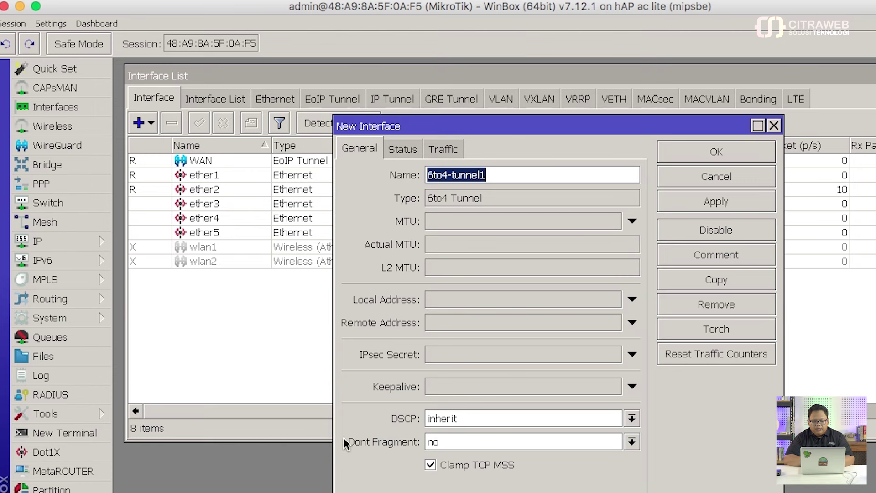
- In WinBox, name the new 6to4 tunnel interface 6to4-TB
drag(443, 118, 365, 84)
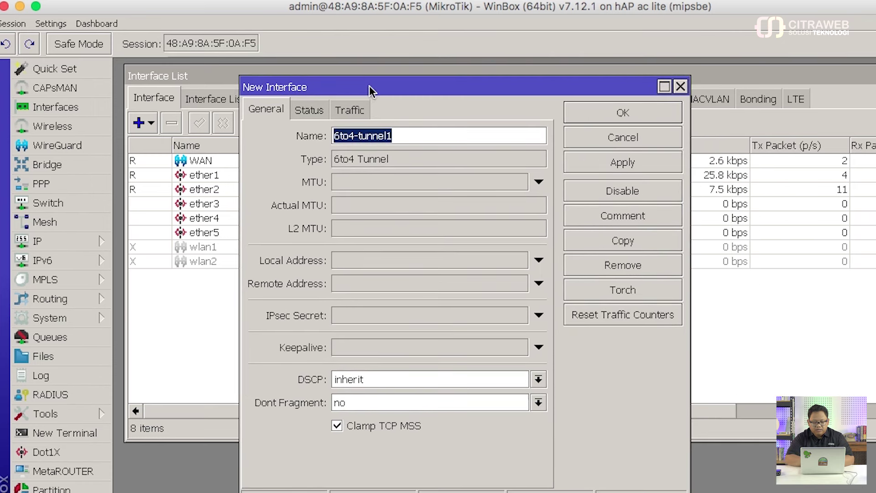
click(414, 137)
key(BackSpace)
key(BackSpace)
key(BackSpace)
key(BackSpace)
key(BackSpace)
key(BackSpace)
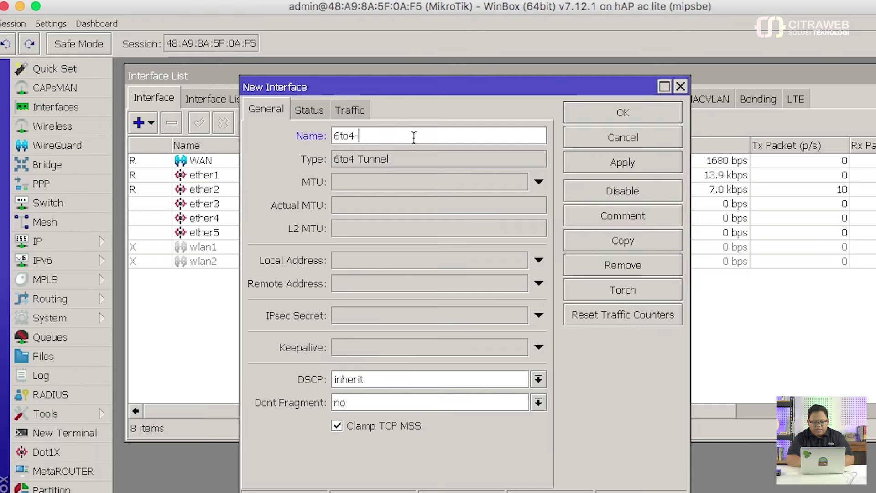
text(TB)
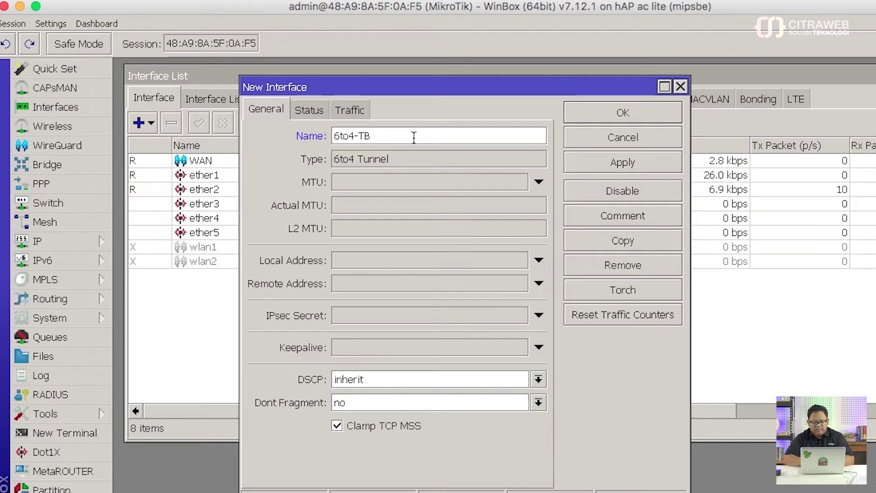
- Enable the interface's Remote Address and copy the remote address 74.82.46.6 from the Mikrotik commands on the tunnel broker page in the browser
click(392, 283)
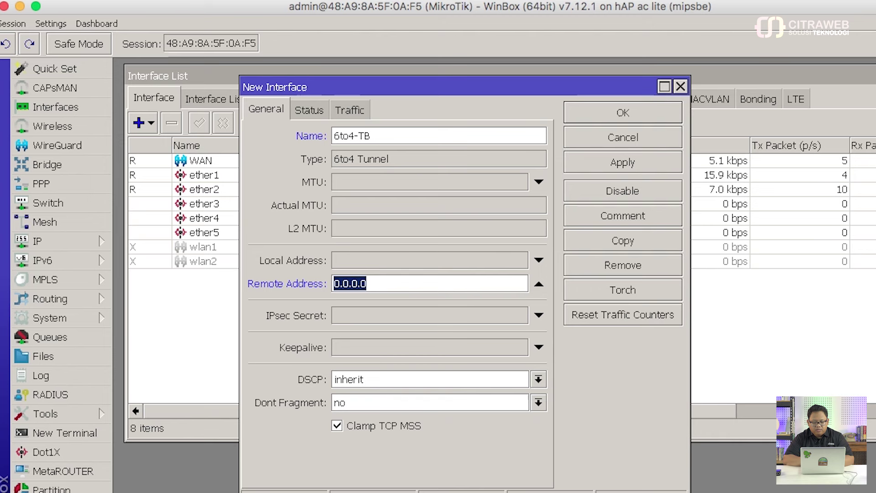
key(super+Tab)
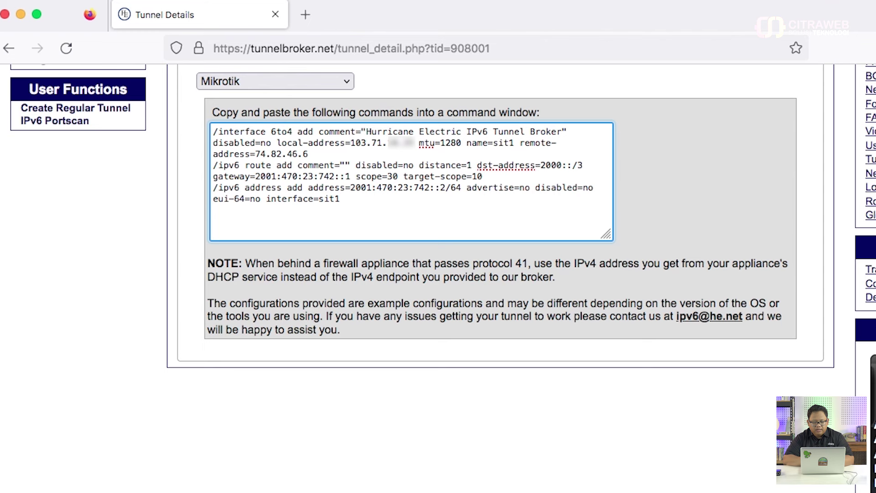
scroll(386, 232, up, 2)
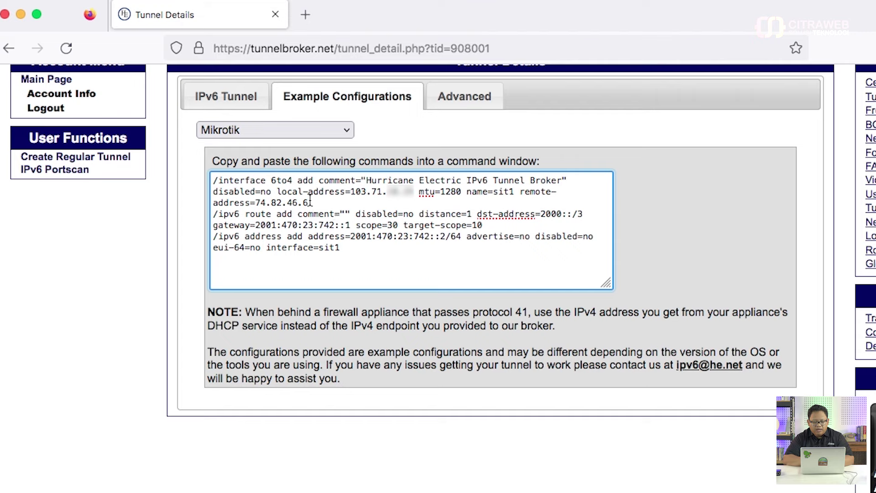
drag(310, 202, 257, 204)
right_click(265, 205)
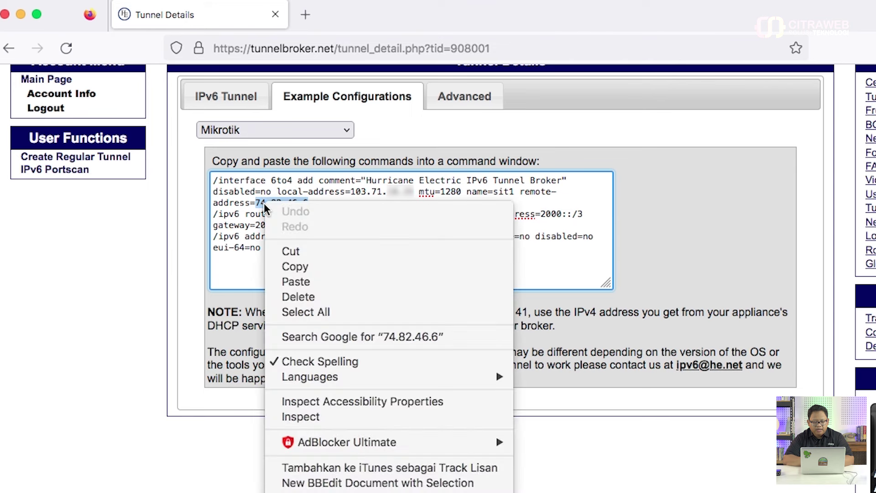
click(305, 265)
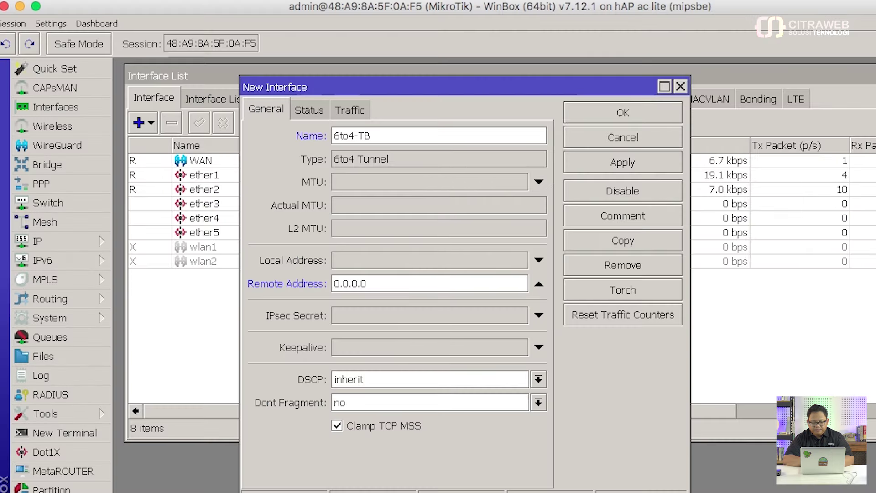
- Back in WinBox, paste 74.82.46.6 as the Remote Address of the 6to4-TB interface and save the interface
double_click(436, 285)
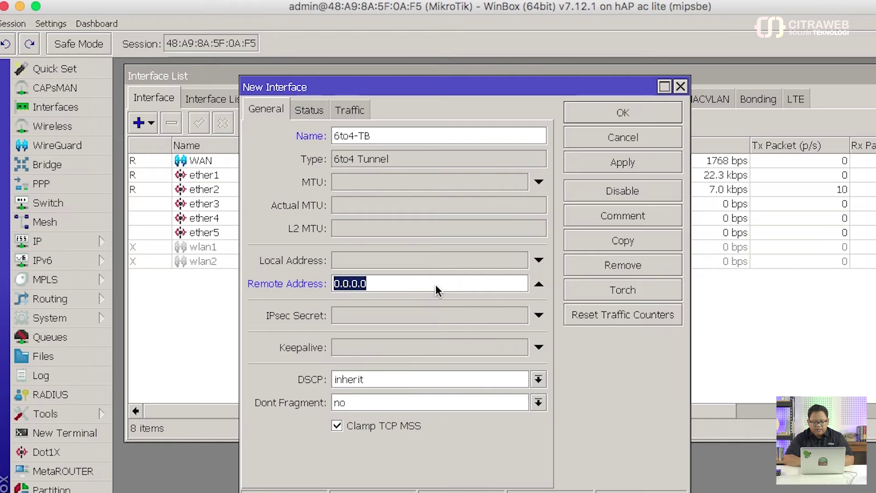
right_click(437, 290)
click(467, 322)
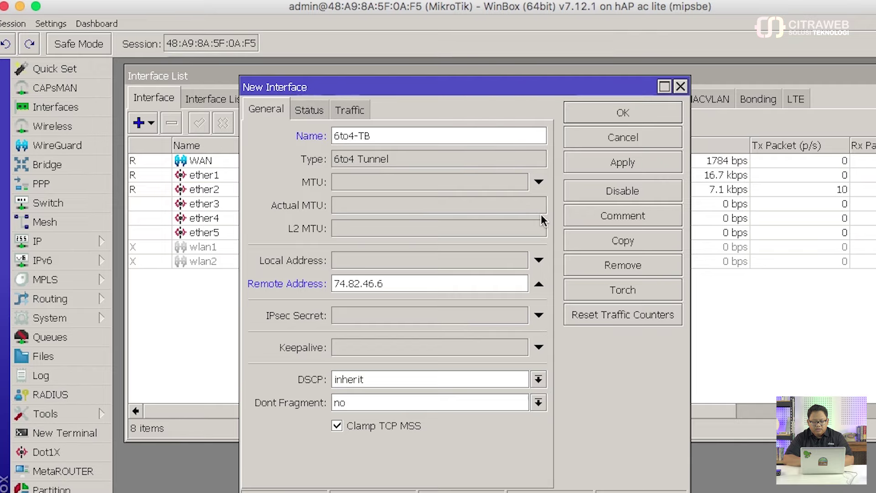
click(599, 165)
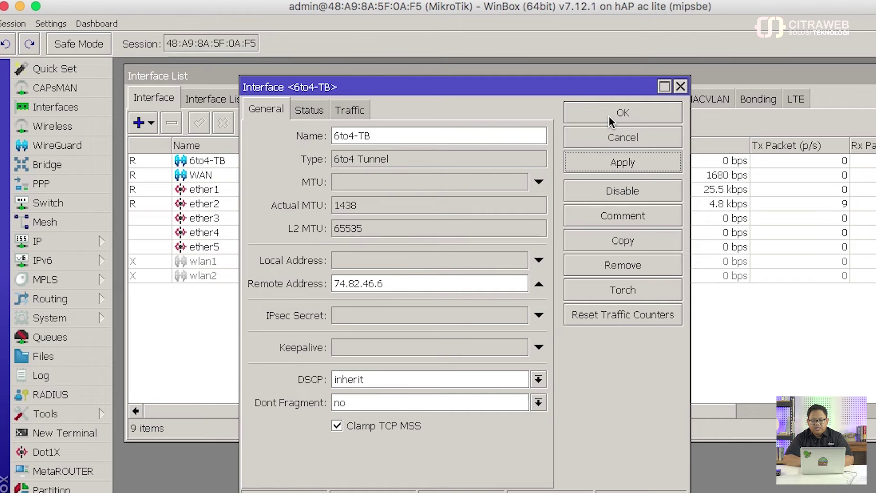
click(611, 120)
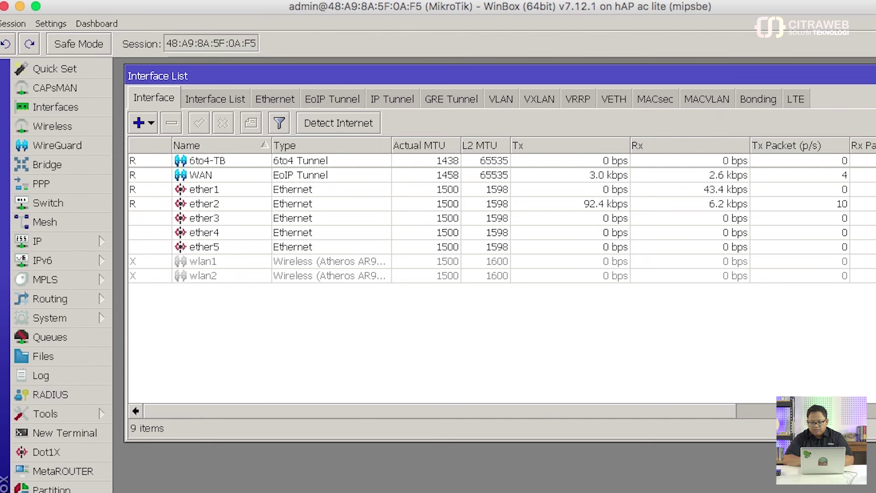
- Arrange the WinBox and browser windows side by side, with the interface list next to the tunnel details page
drag(875, 77, 547, 76)
click(608, 27)
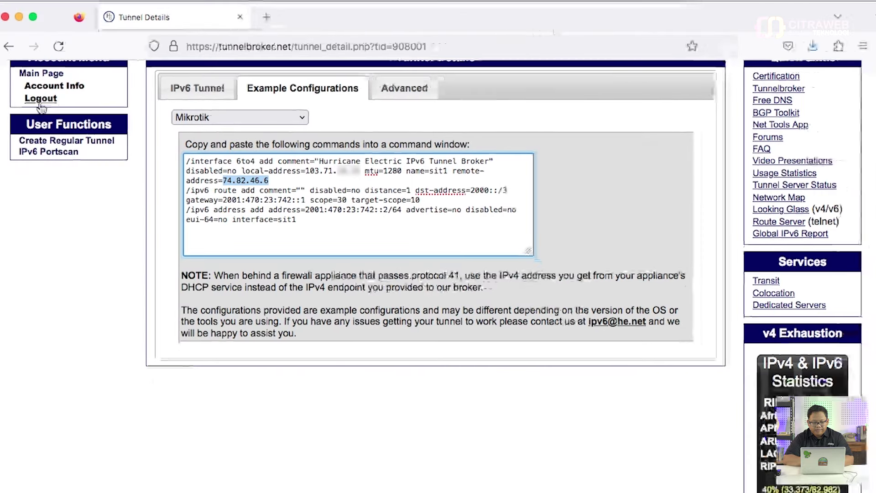
drag(1, 89, 452, 77)
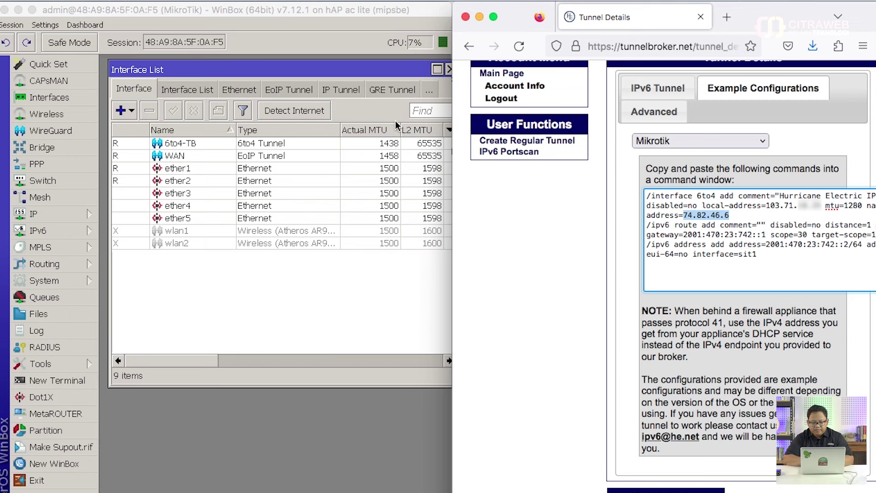
click(386, 73)
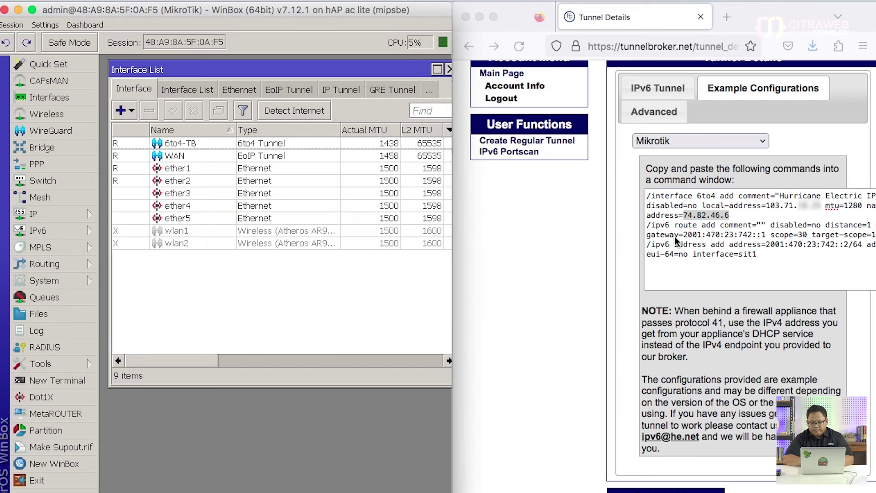
- Examine the example Mikrotik commands and the tunnel's endpoint addresses, routed prefixes and DNS resolvers
scroll(676, 242, down, 2)
scroll(676, 242, down, 3)
scroll(676, 242, up, 2)
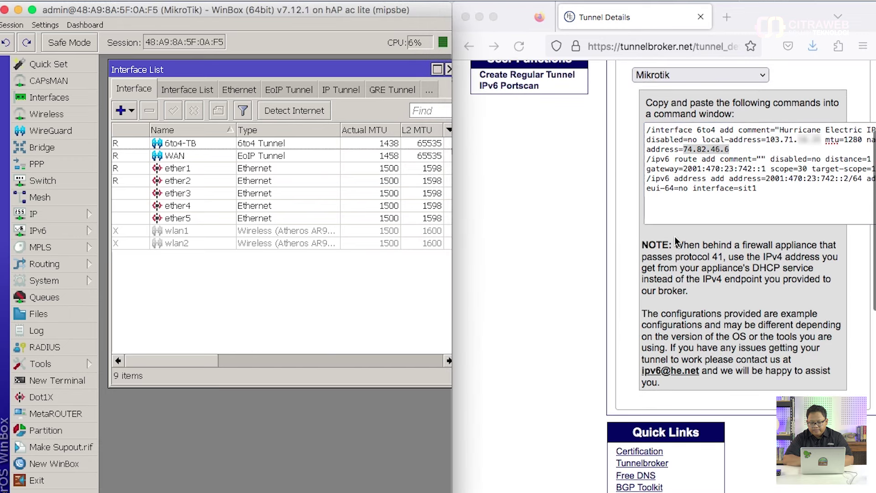
scroll(676, 242, right, 5)
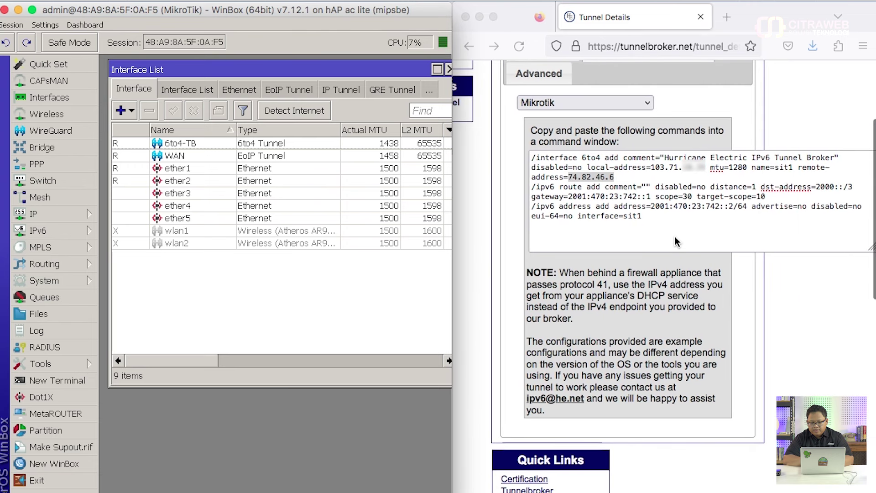
scroll(676, 242, up, 3)
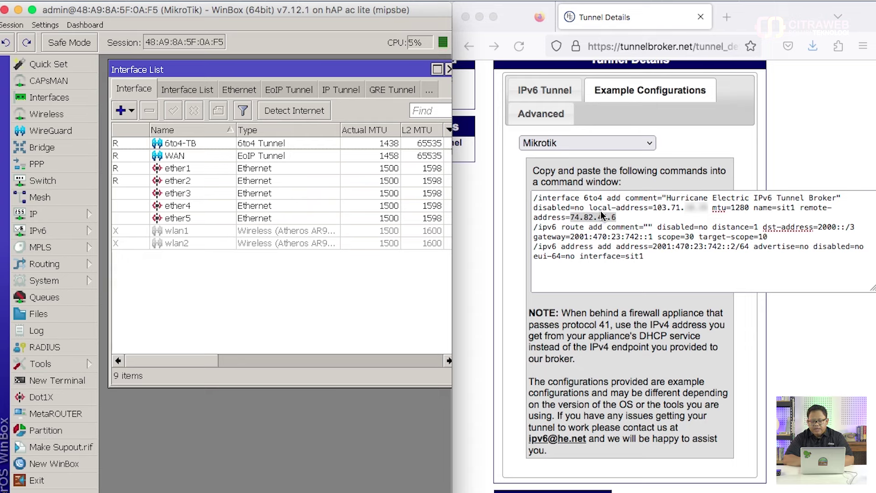
scroll(601, 215, down, 1)
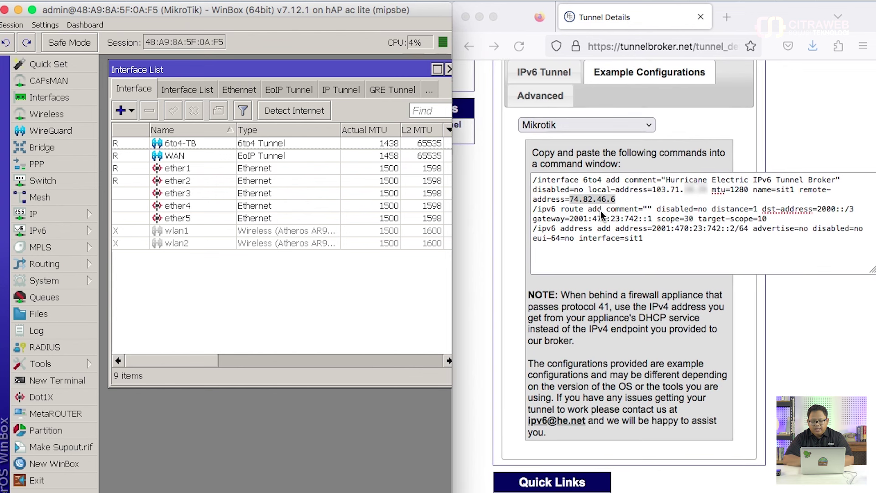
scroll(601, 214, up, 3)
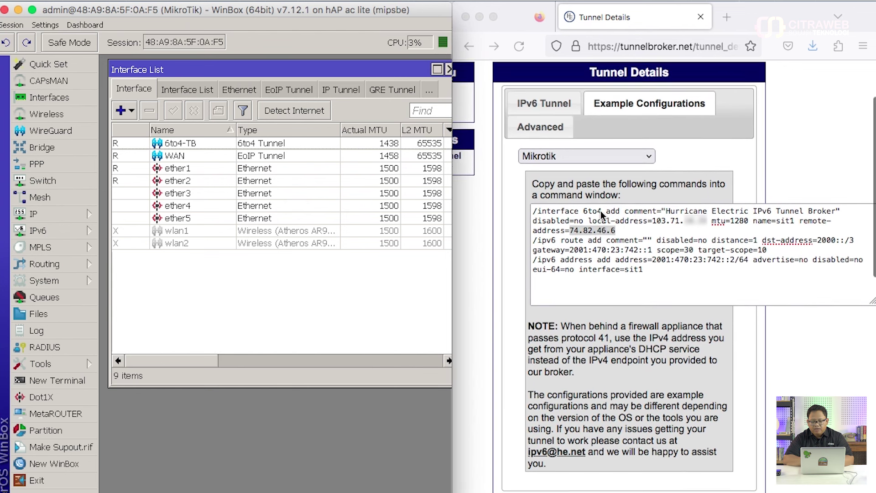
click(561, 138)
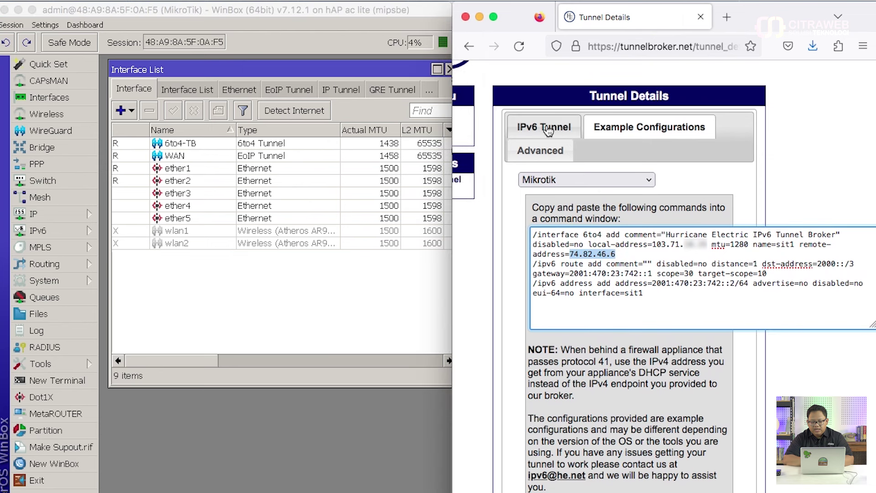
click(547, 131)
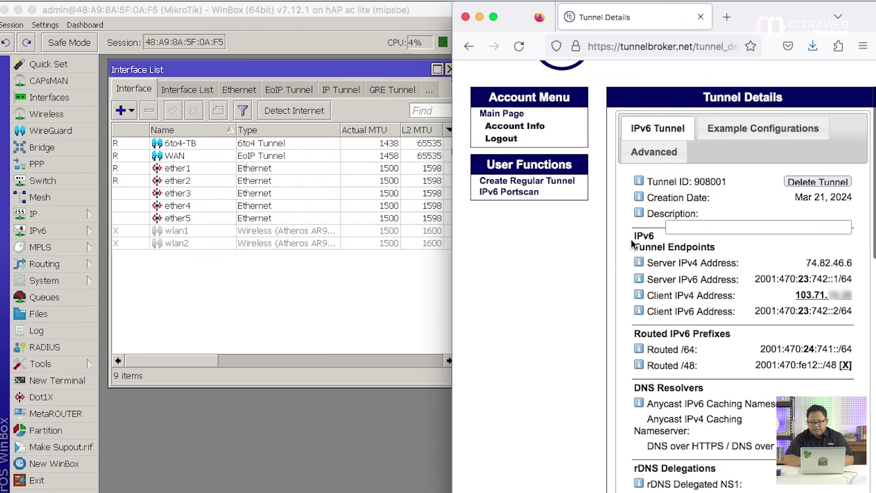
scroll(632, 243, down, 5)
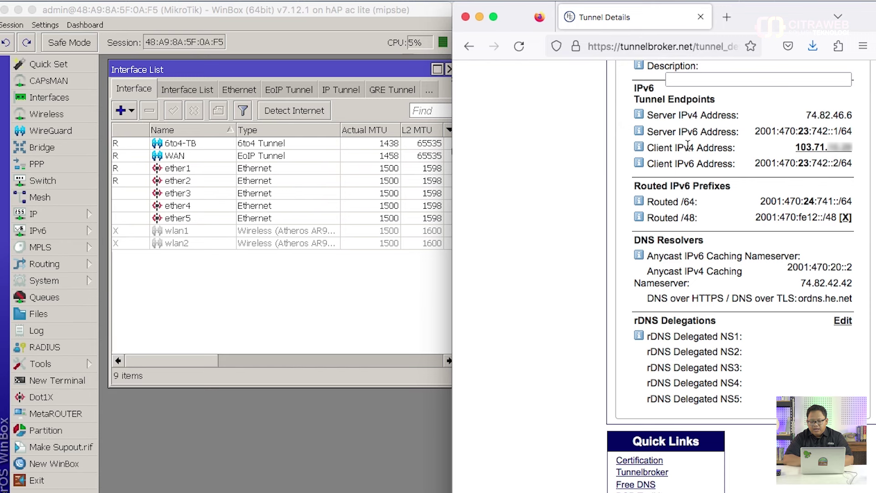
scroll(688, 145, up, 5)
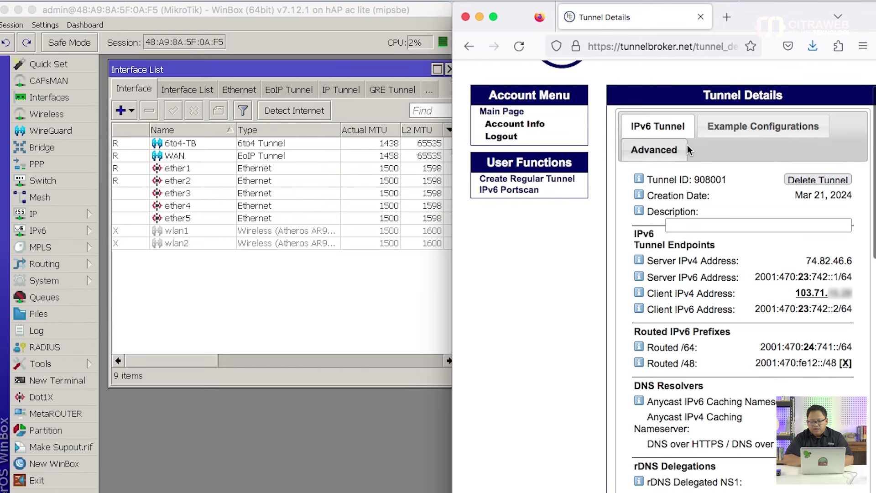
- Copy the tunnel's IPv6 address 2001:470:23:742::2/64 from the example Mikrotik commands on the tunnel details page
click(733, 126)
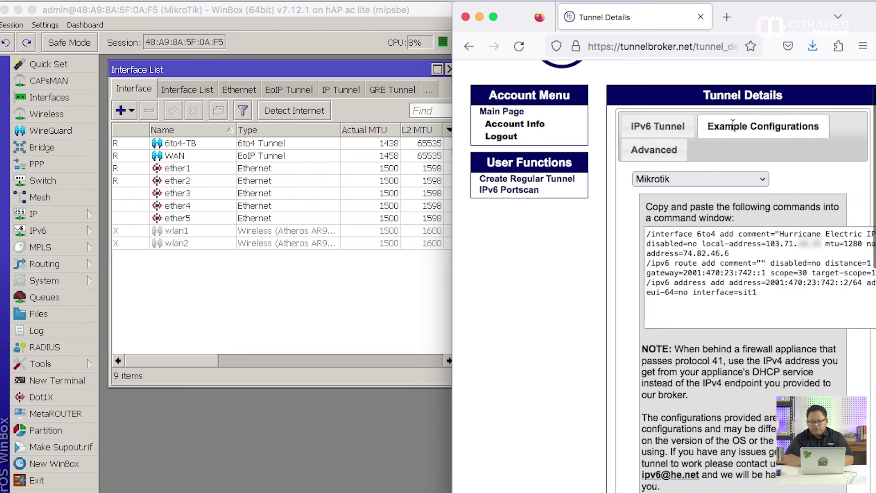
scroll(725, 281, down, 3)
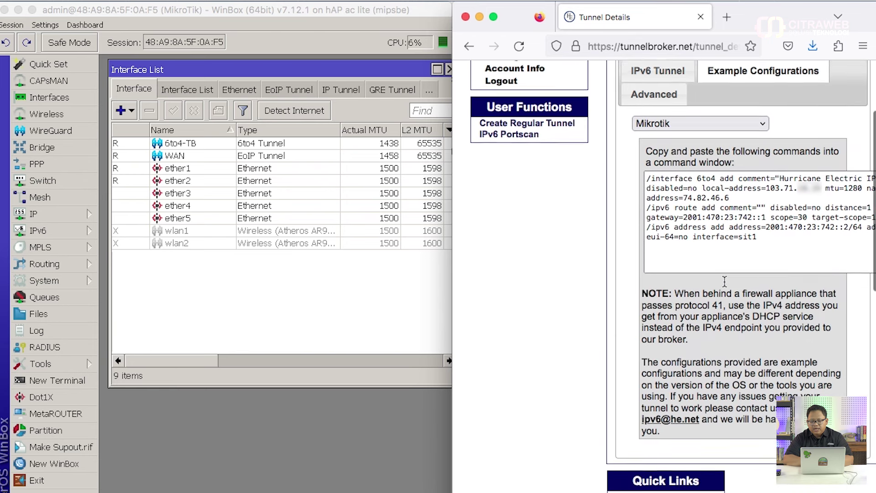
scroll(725, 281, down, 2)
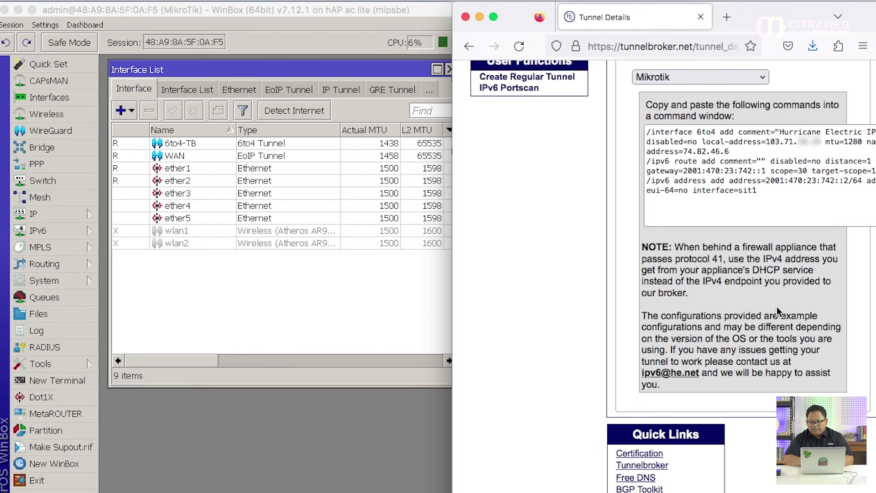
scroll(777, 197, right, 3)
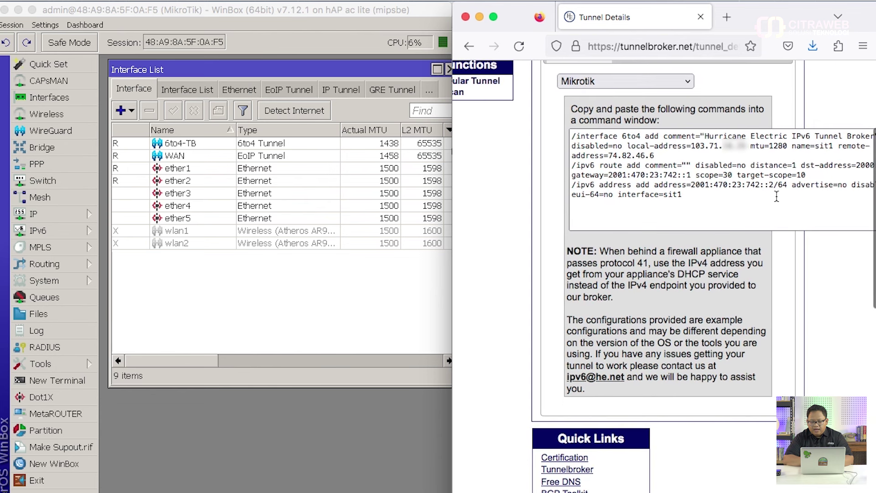
scroll(777, 197, right, 1)
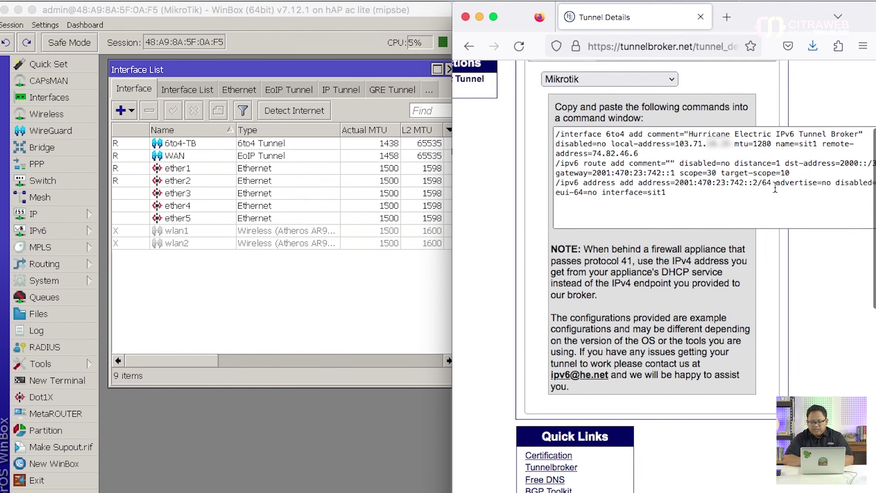
drag(771, 183, 677, 179)
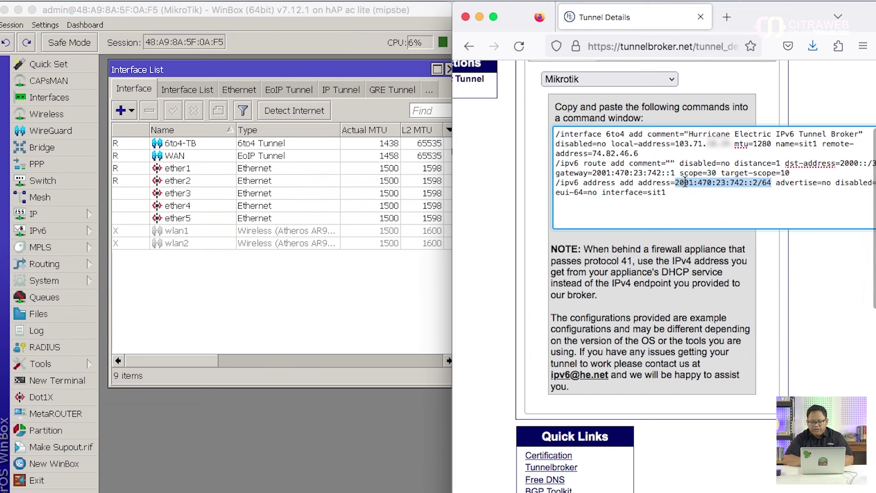
right_click(685, 183)
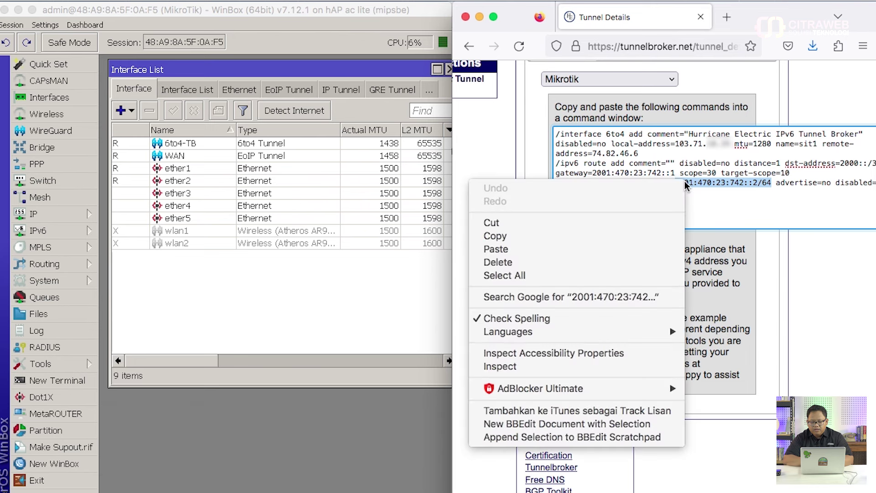
click(656, 237)
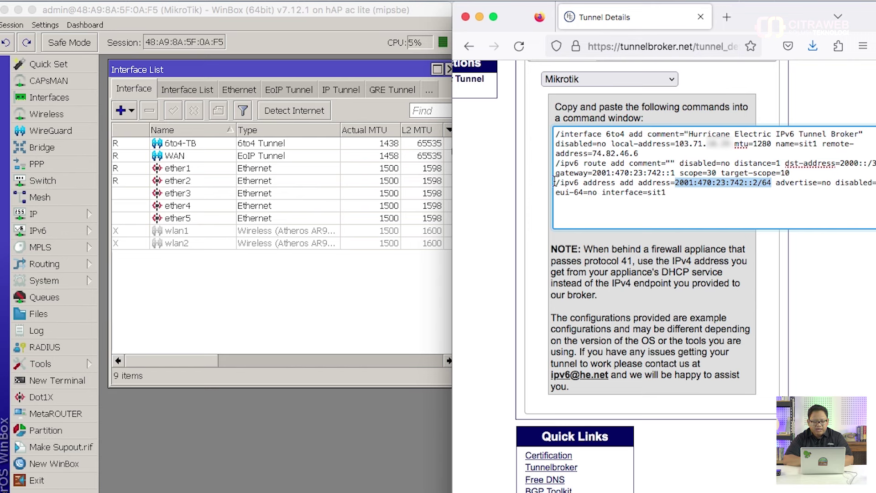
- In WinBox, close the interface list and start a new IPv6 address entry with the pasted address 2001:470:23:742::2/64
click(308, 74)
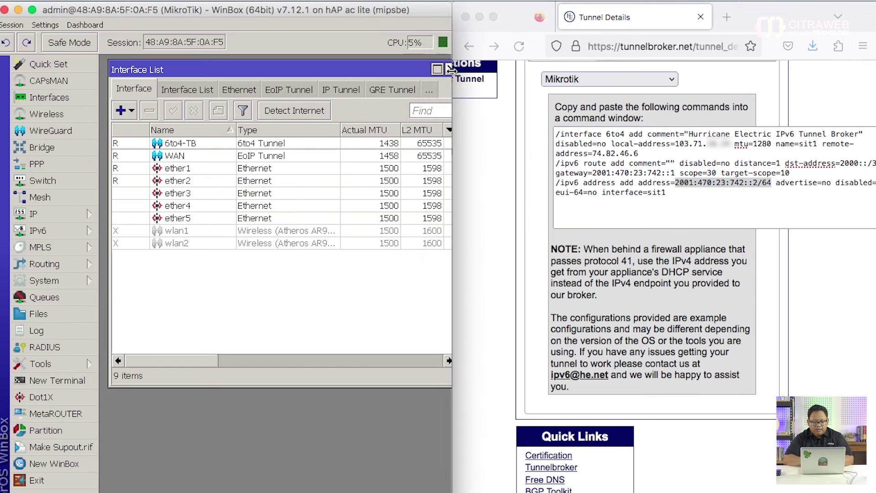
click(450, 70)
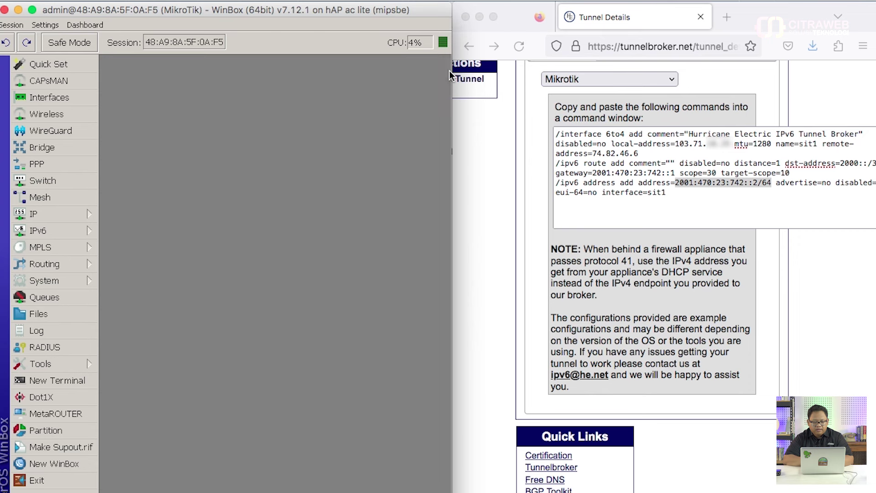
click(80, 230)
click(113, 231)
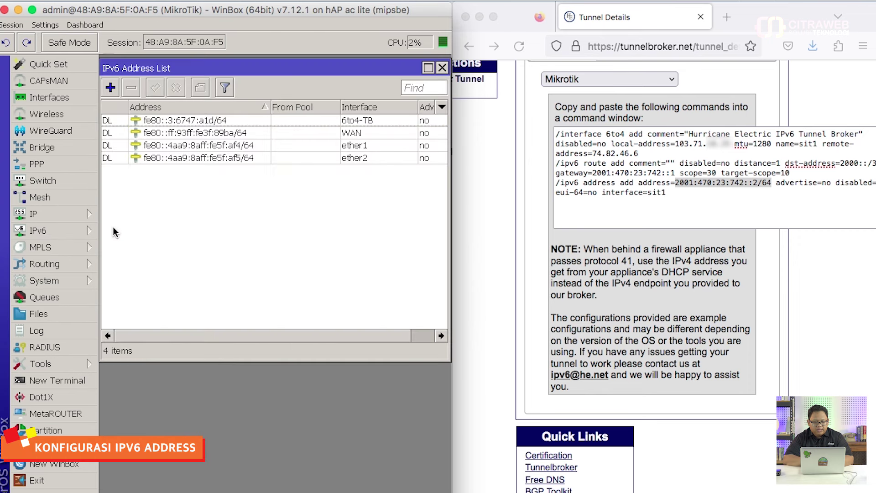
click(111, 91)
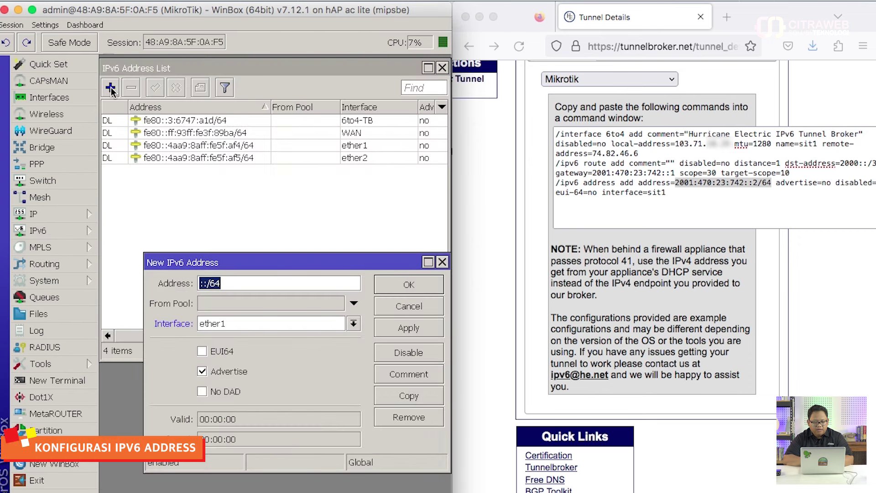
drag(186, 258, 151, 90)
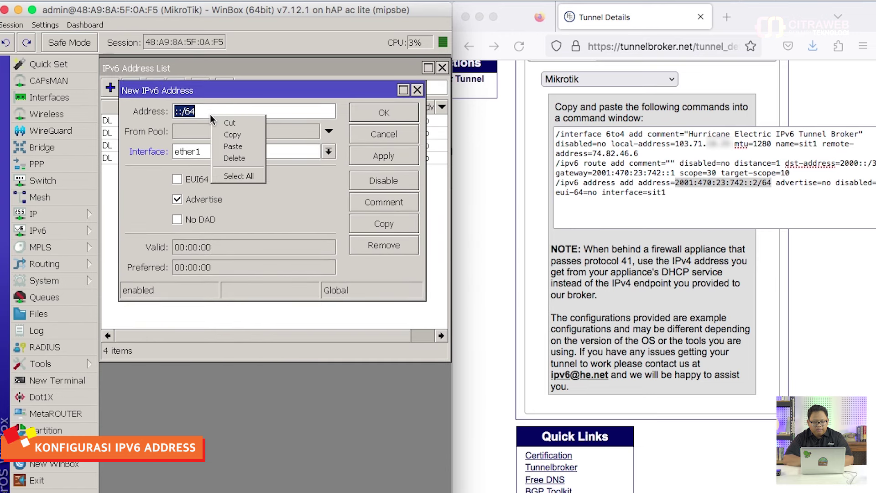
click(236, 145)
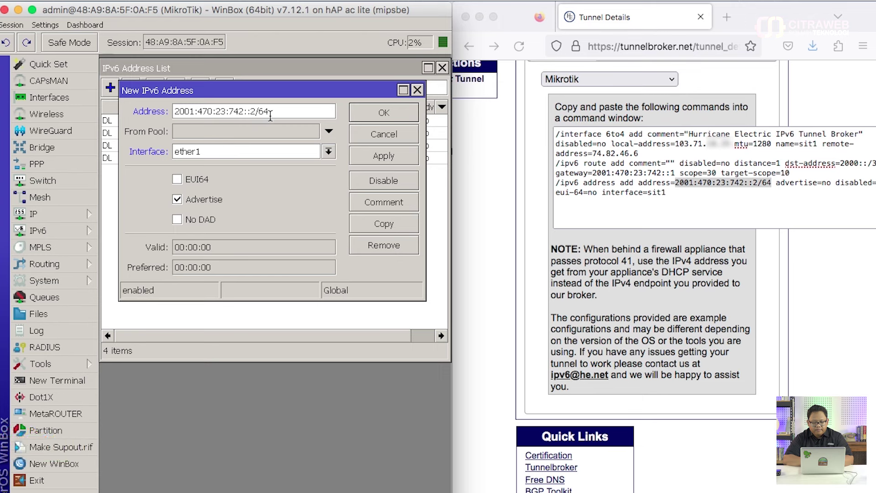
- Assign the new IPv6 address to interface 6to4-TB, disable Advertise, save it and select its entry in the address list
click(301, 155)
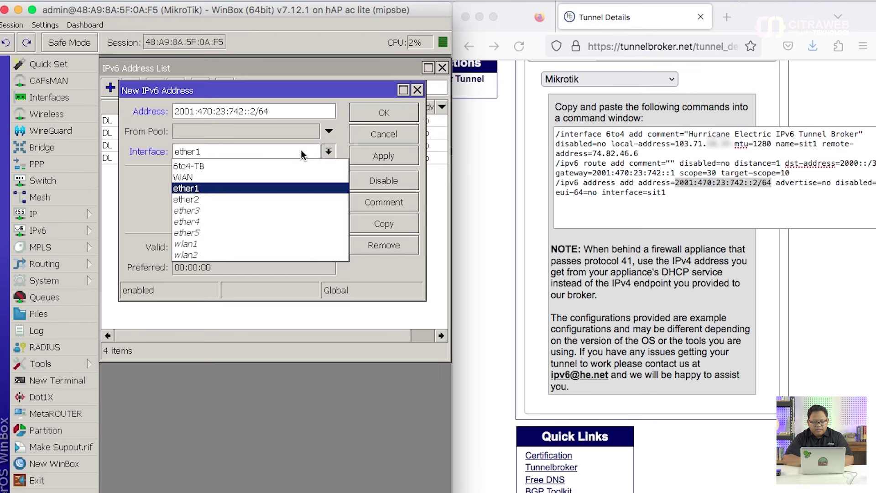
click(298, 165)
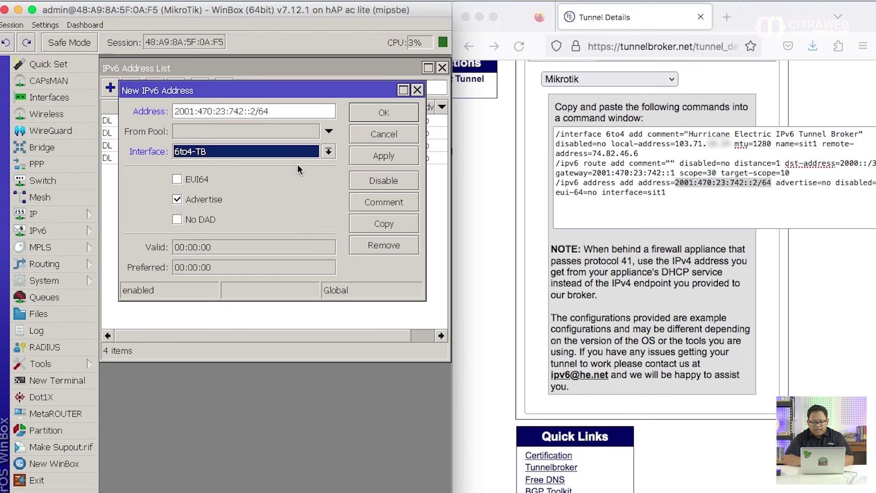
click(178, 200)
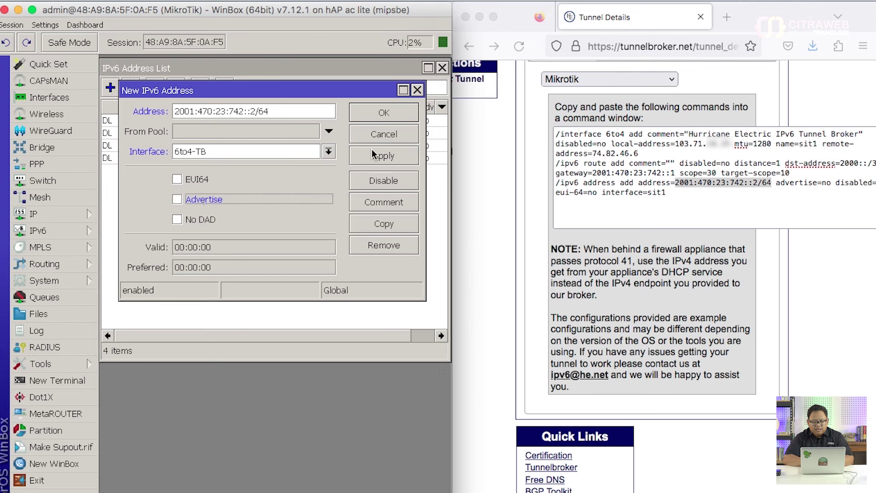
click(381, 110)
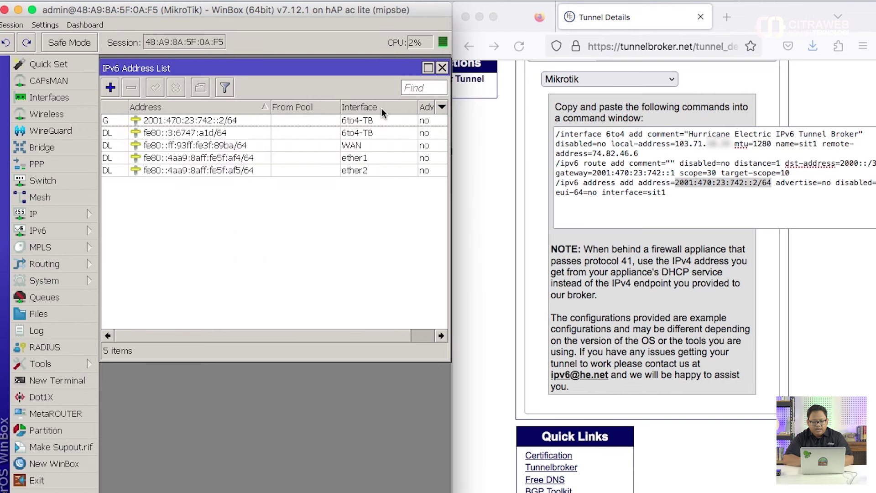
click(220, 122)
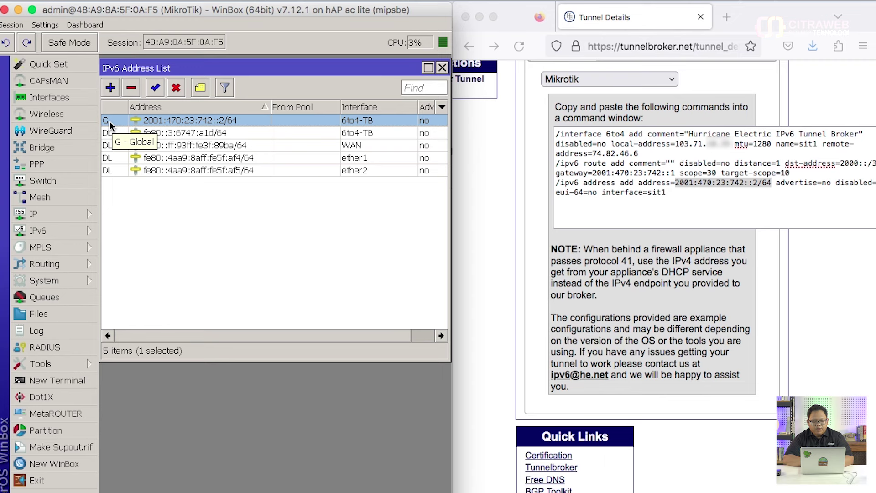
- Open the IPv6 route list, place it below the address list, and review the route command among the broker's example commands
click(88, 232)
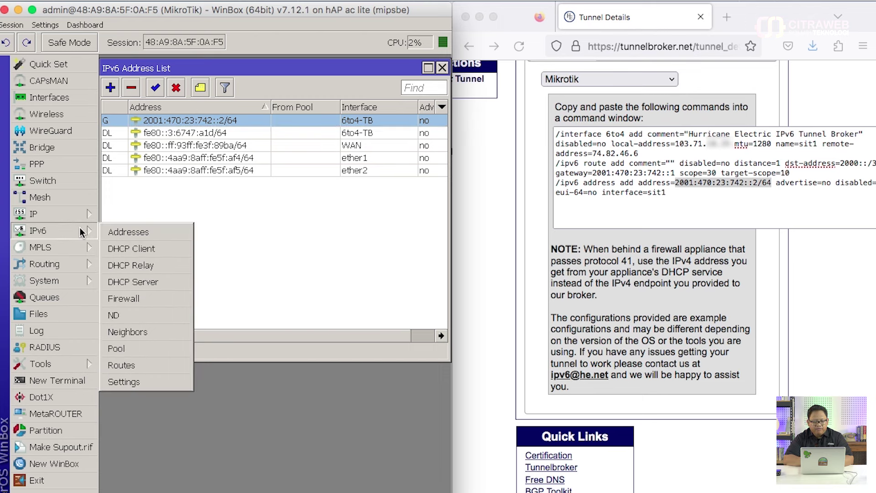
click(148, 364)
drag(215, 163, 218, 192)
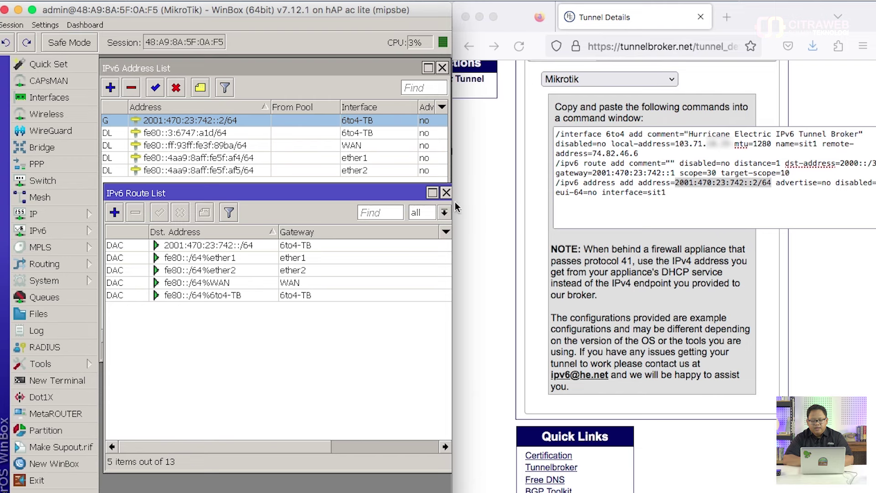
scroll(617, 181, down, 2)
scroll(616, 181, up, 5)
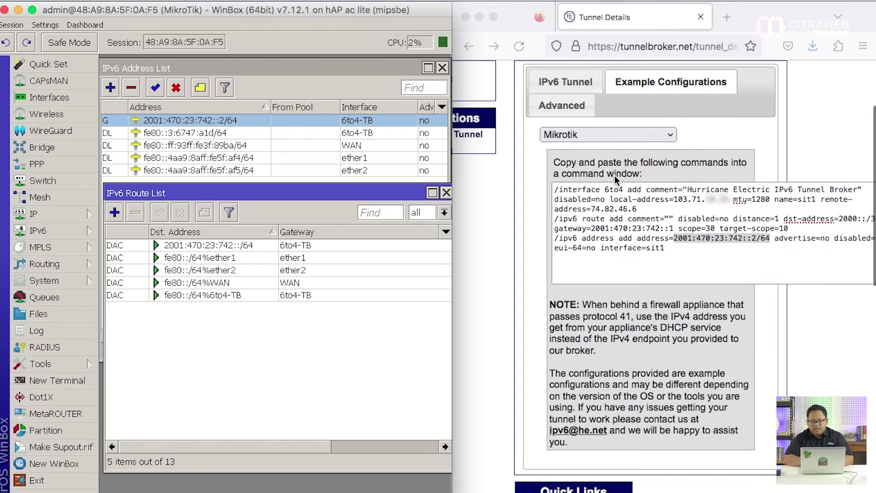
scroll(753, 196, down, 2)
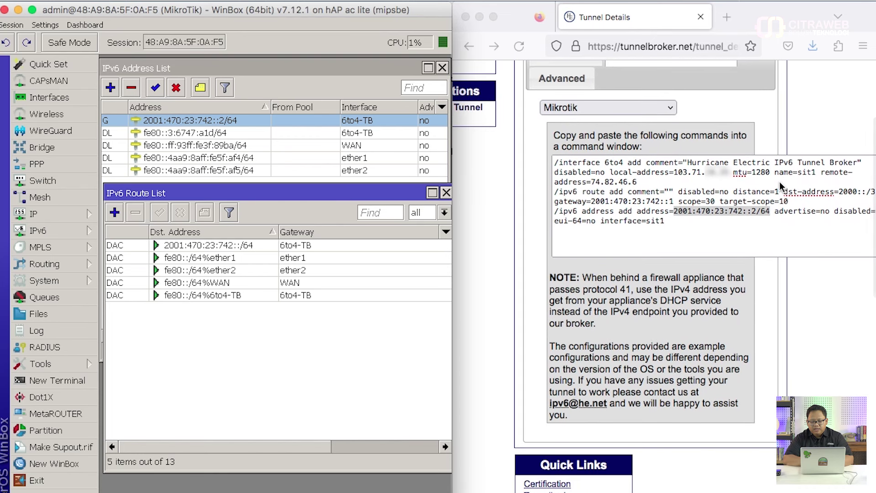
- Start a new IPv6 route with destination address 2000::/3
click(116, 212)
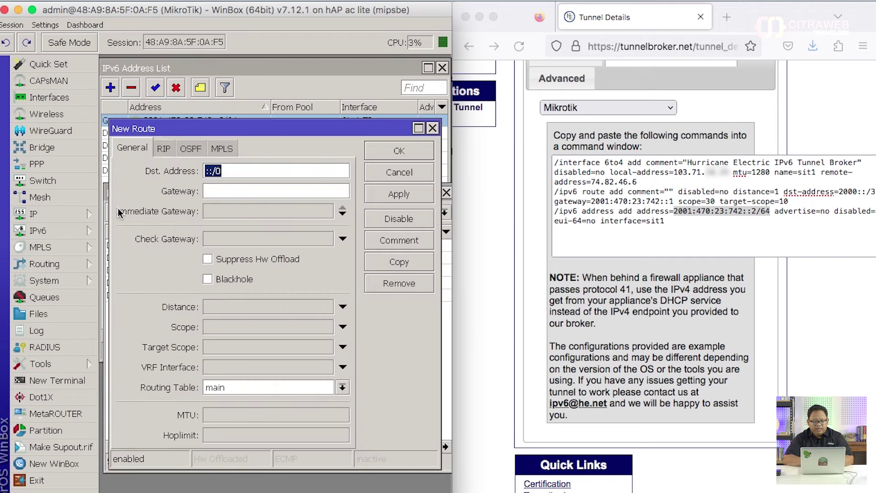
click(237, 170)
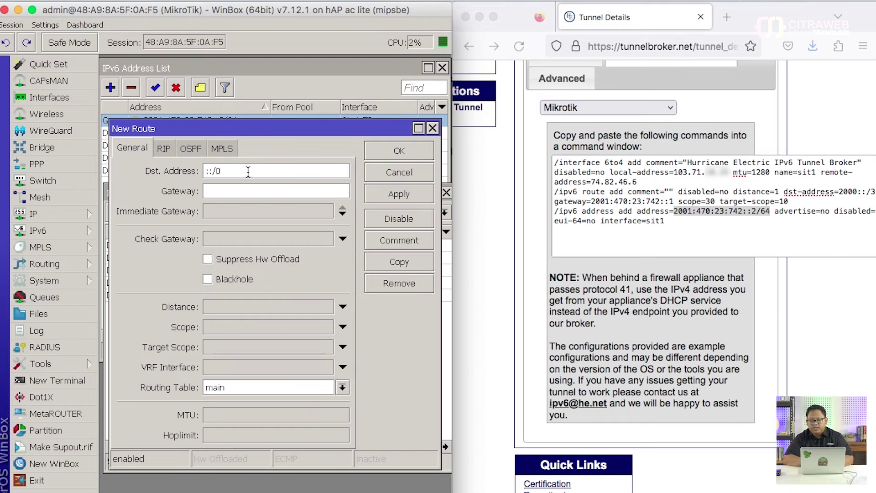
double_click(248, 171)
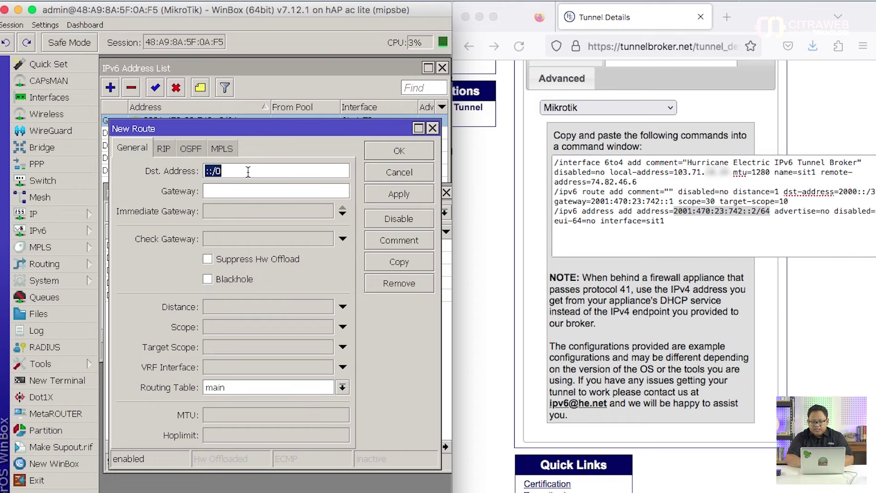
text(2)
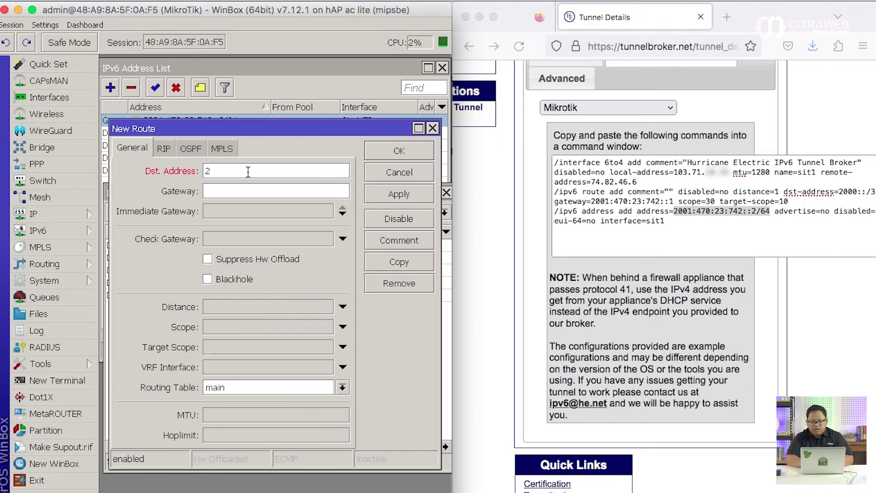
text(000::/3)
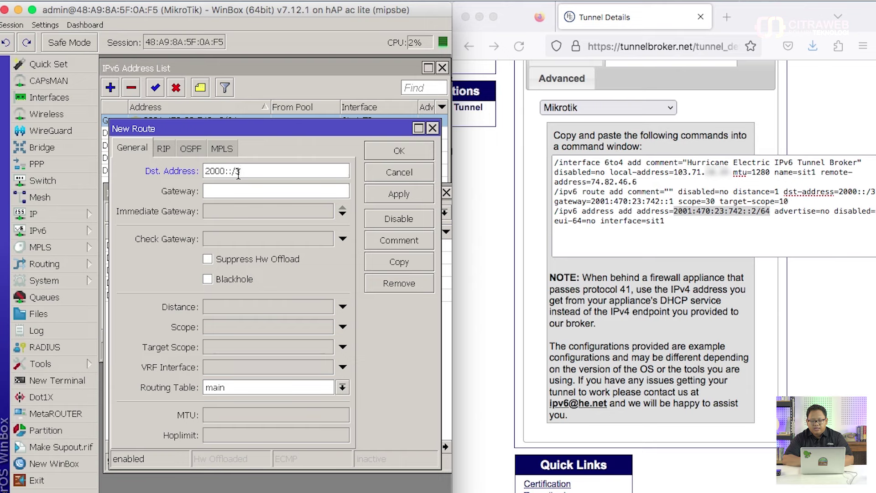
- Switch to the browser and copy the gateway address 2001:470:23:742::1 from the example route command
click(672, 205)
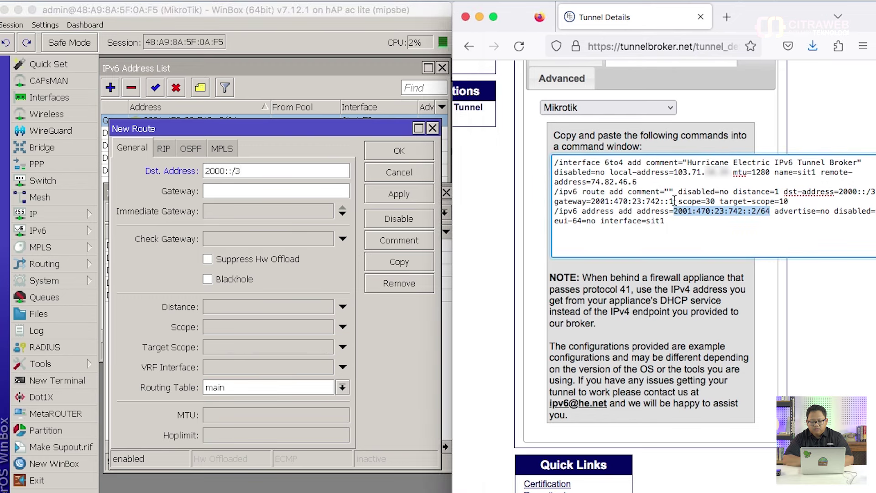
drag(674, 201, 593, 201)
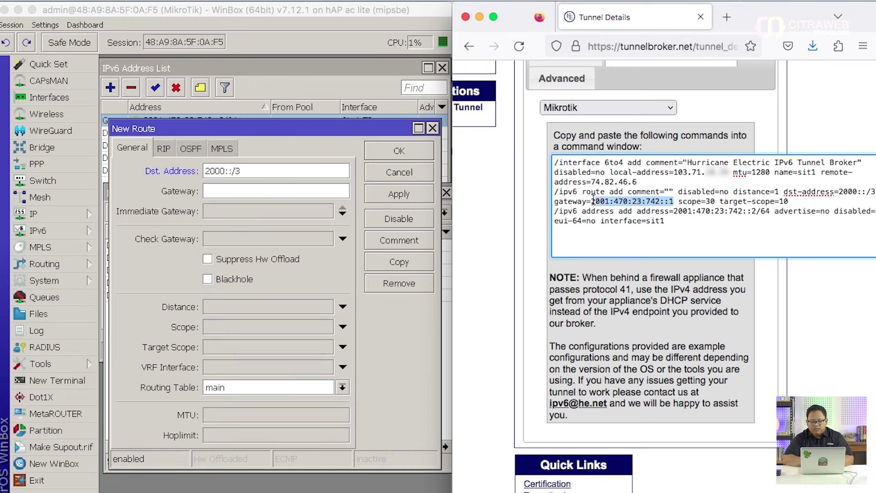
right_click(609, 206)
click(640, 259)
- Back in WinBox, paste 2001:470:23:742::1 as the gateway of the 2000::/3 route and save the route
click(315, 191)
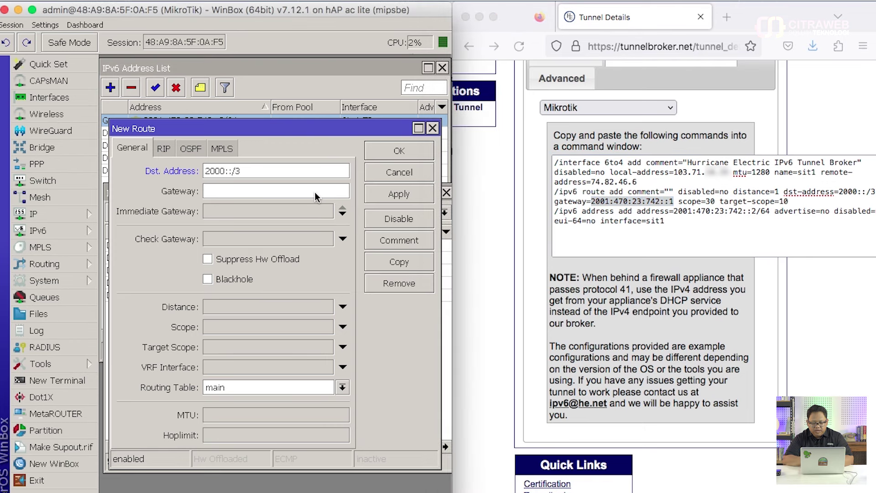
right_click(306, 191)
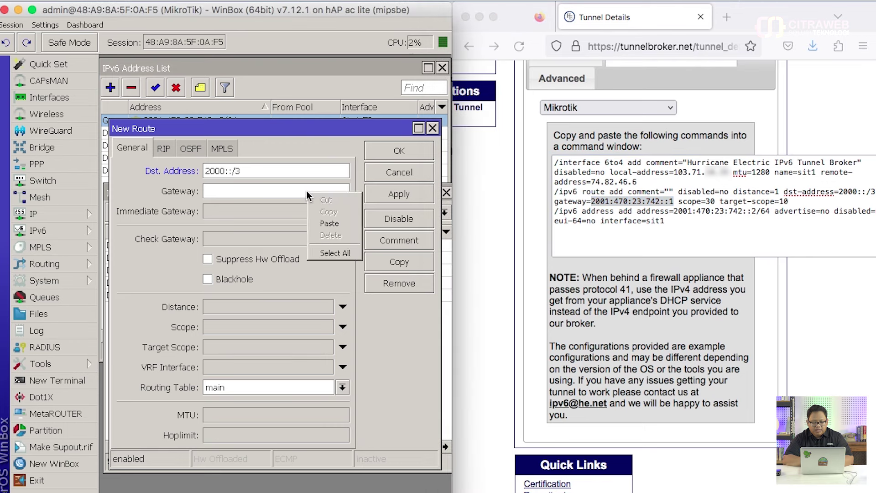
click(330, 223)
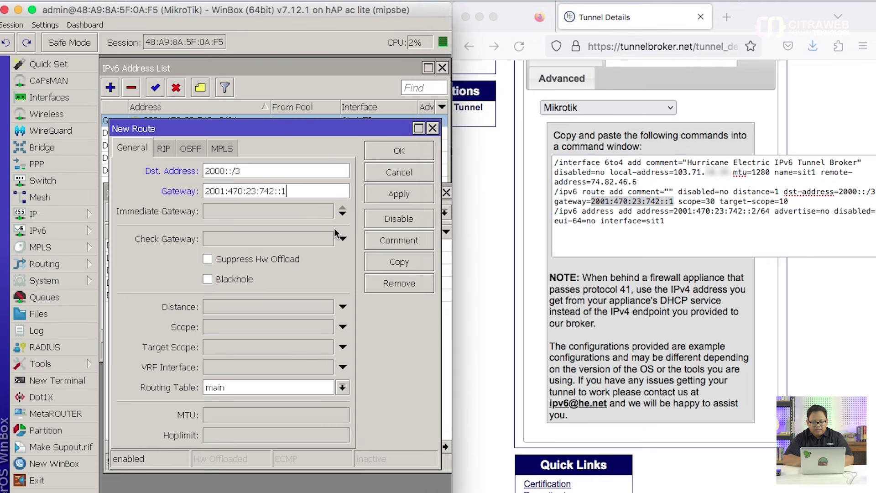
click(393, 197)
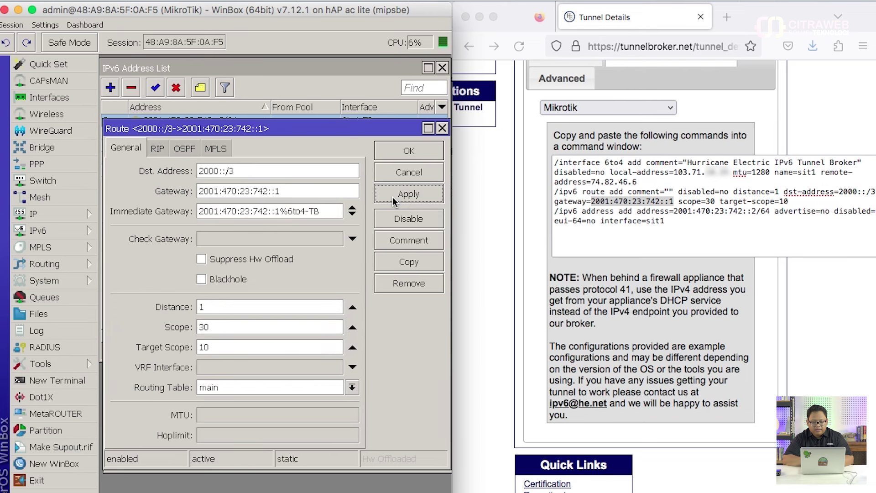
click(398, 154)
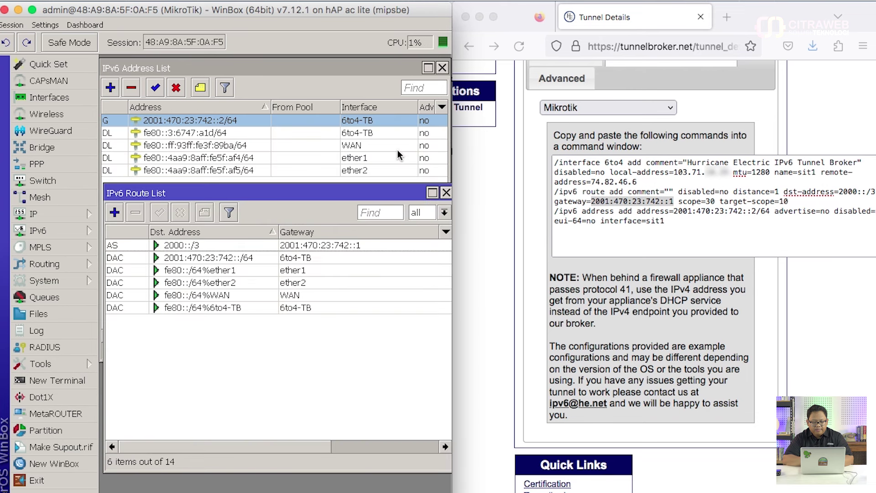
- Close the IPv6 route list and shorten the IPv6 address list window to free space below it
click(204, 250)
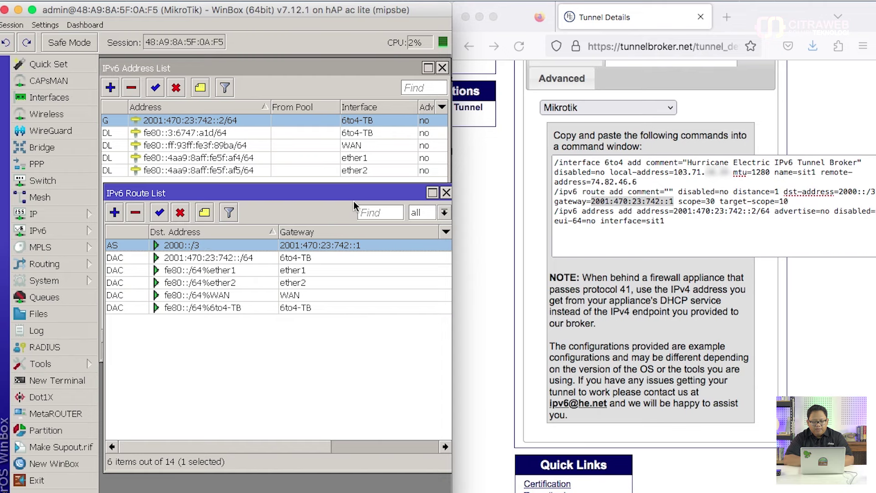
click(446, 193)
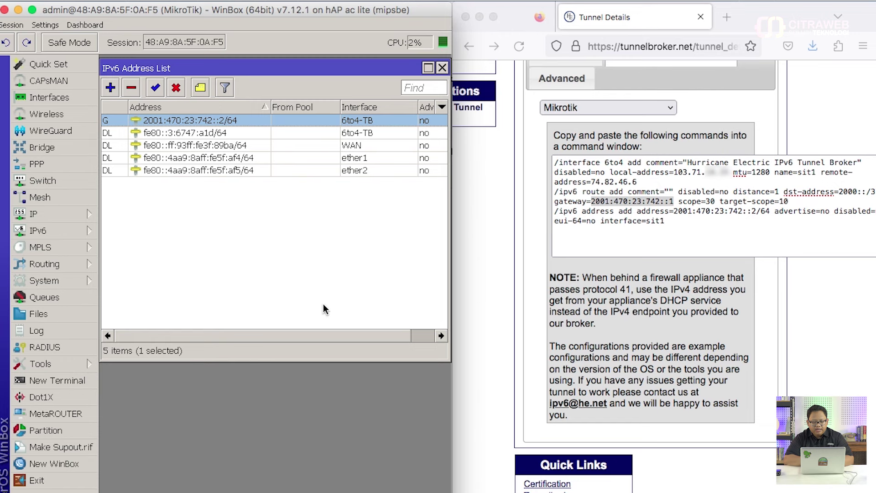
drag(319, 362, 333, 223)
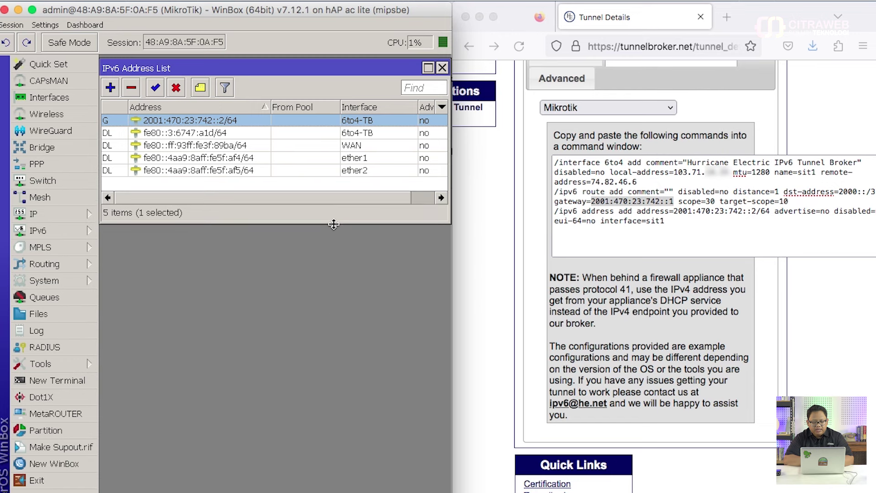
- Open a new terminal and place it below the IPv6 address list with a few blank prompt lines
click(56, 382)
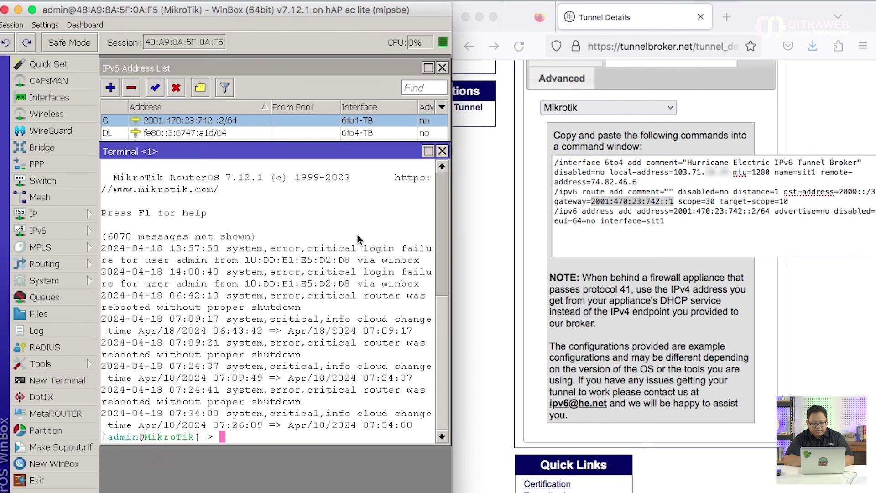
drag(360, 142, 362, 236)
key(Return)
key(Return)
key(Return)
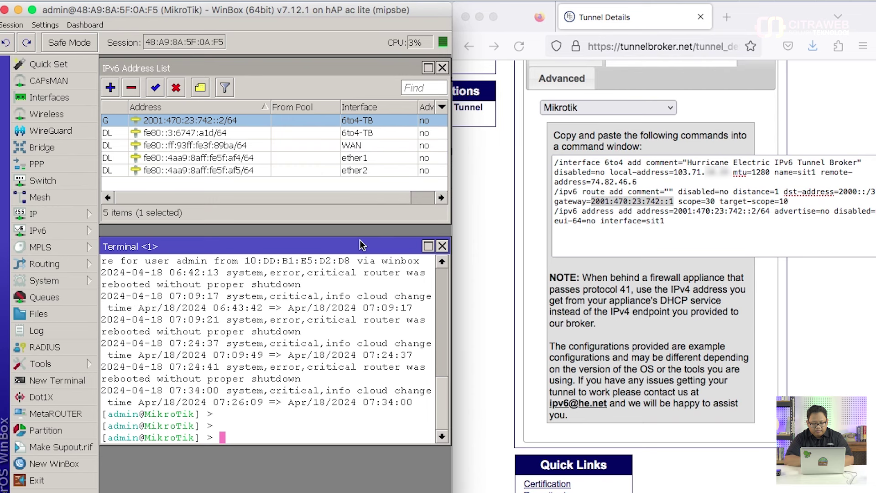
- Ping the tunnel gateway 2001:470:23:742::1 from the terminal
text(ping )
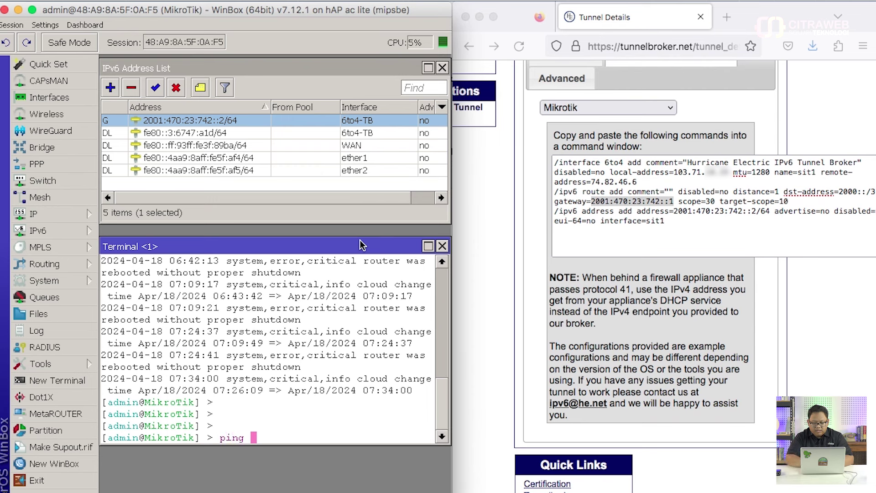
text(2001:470)
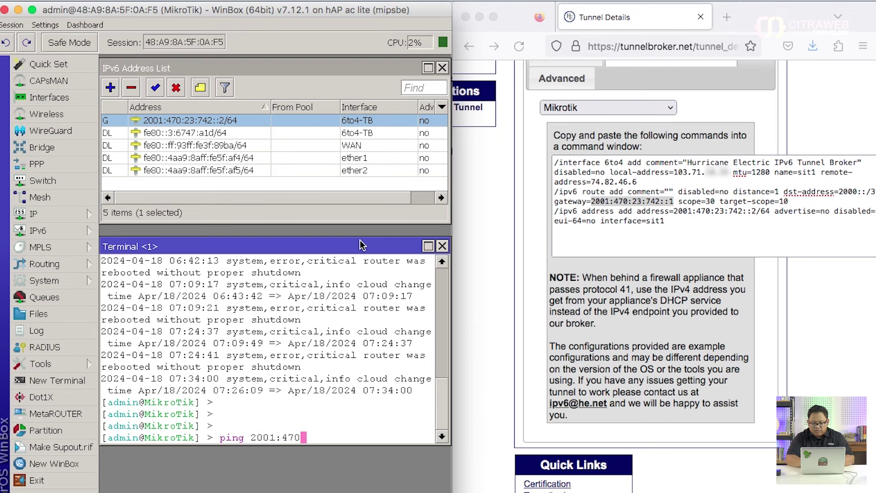
text(:23:)
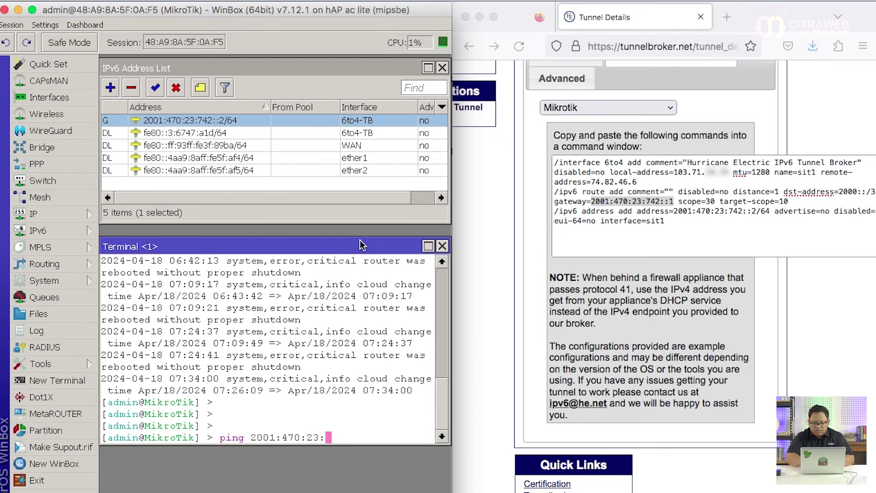
text(742)
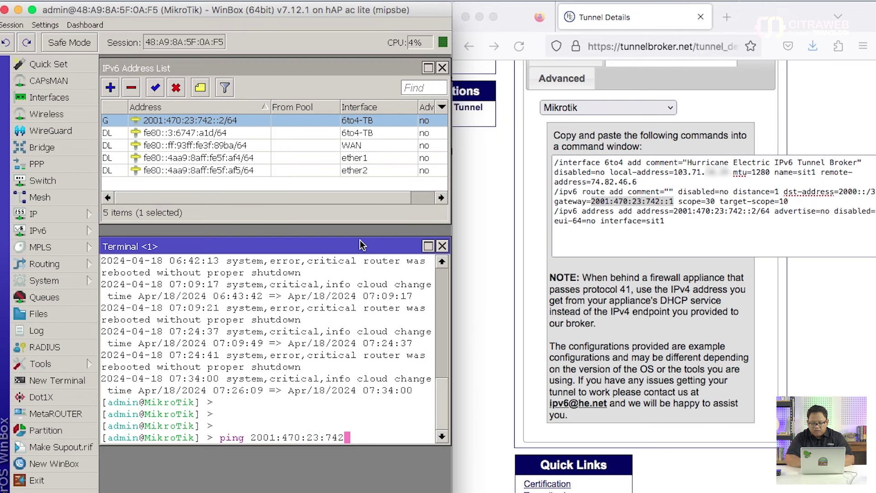
text(::1)
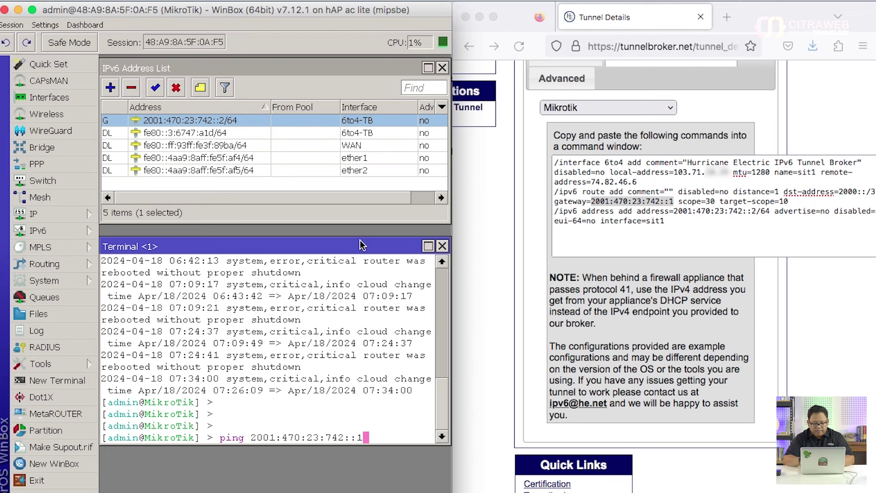
key(Return)
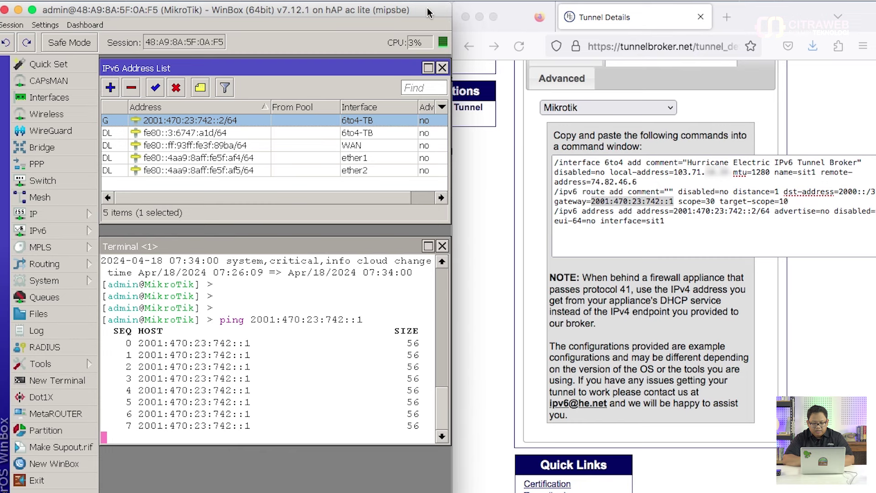
- Widen the WinBox and terminal windows, repeat the ping to 2001:470:23:742::1, and stop it
drag(451, 13, 643, 14)
drag(450, 269, 556, 284)
key(ctrl+c)
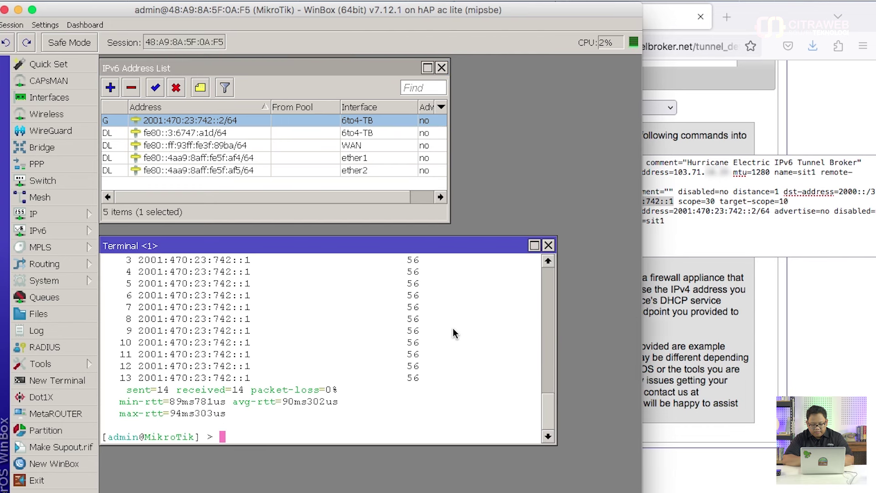
key(Up)
key(Return)
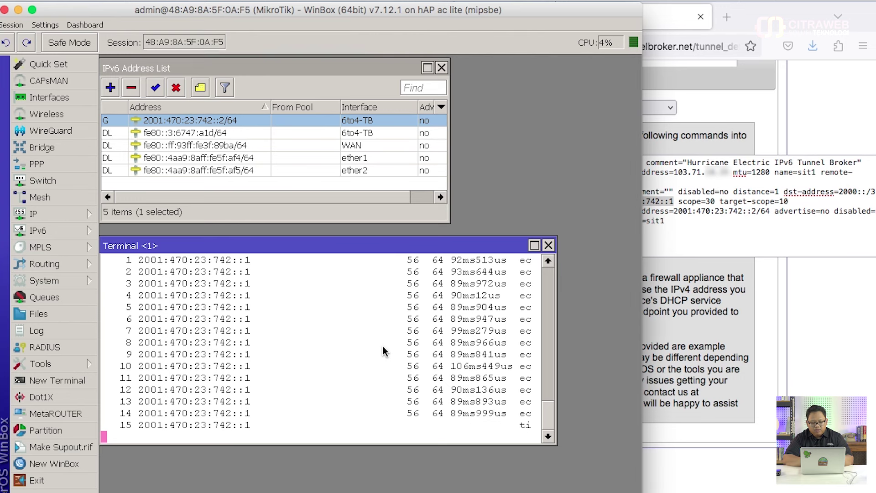
key(ctrl+c)
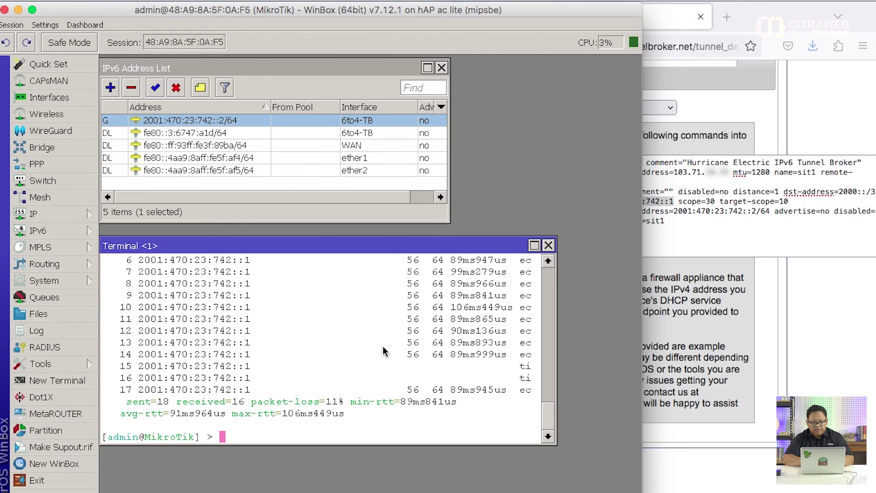
- Close the terminal and narrow the WinBox window to uncover the broker page beside it
click(548, 246)
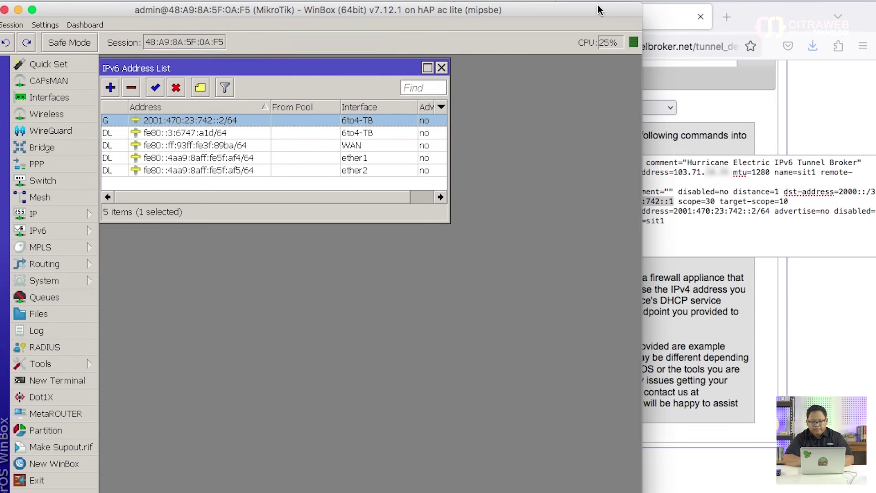
drag(643, 11, 482, 29)
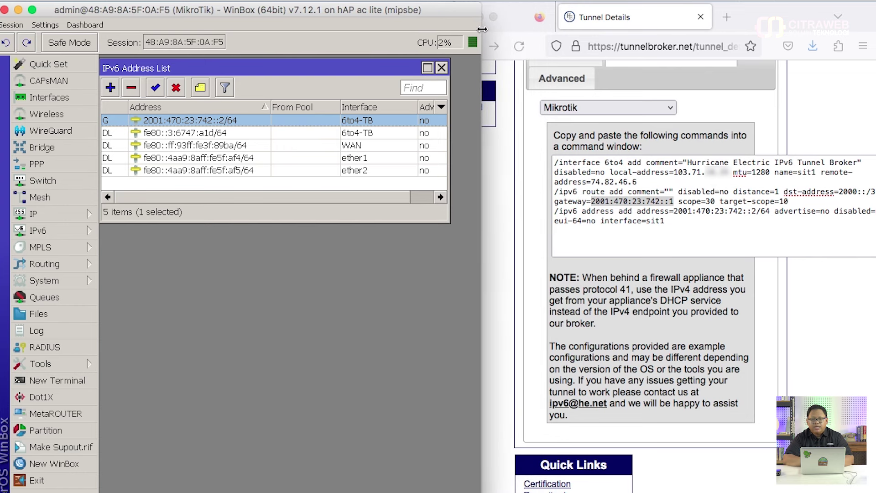
- Switch to the browser and review the IPv6 Tunnel details, including the endpoints, routed IPv6 prefixes and DNS resolvers
scroll(576, 190, up, 3)
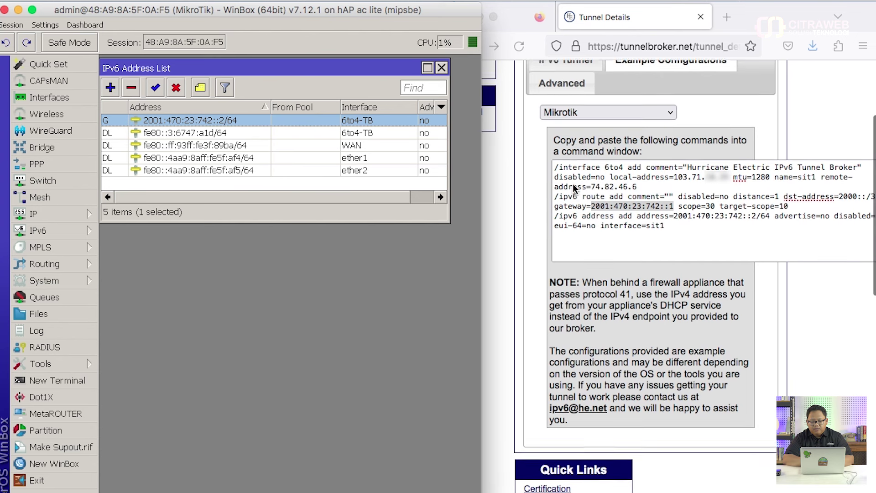
click(577, 131)
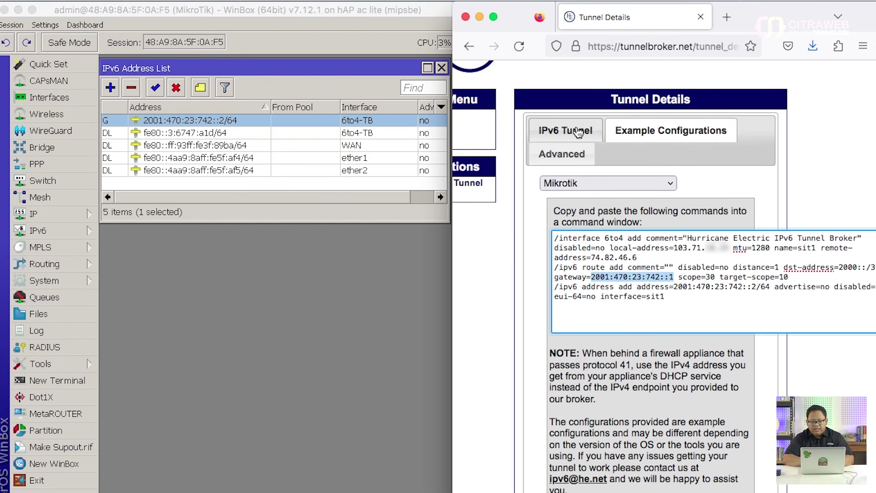
click(577, 131)
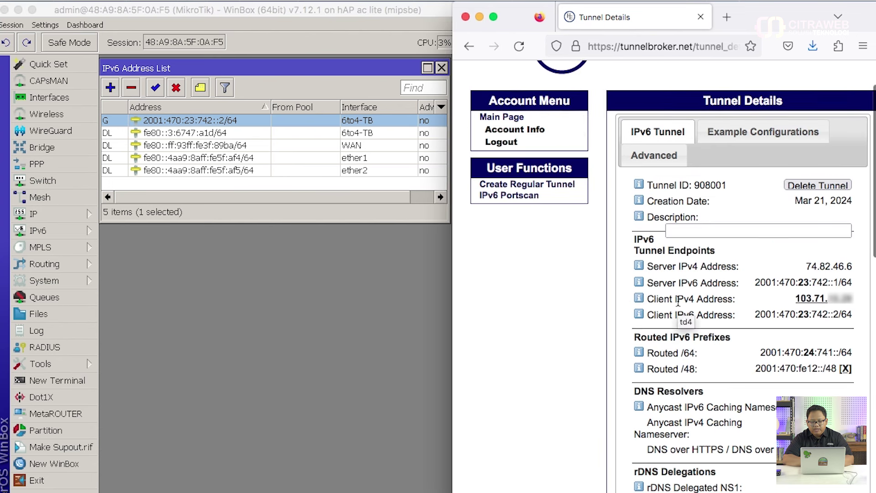
scroll(679, 305, up, 1)
scroll(679, 305, down, 7)
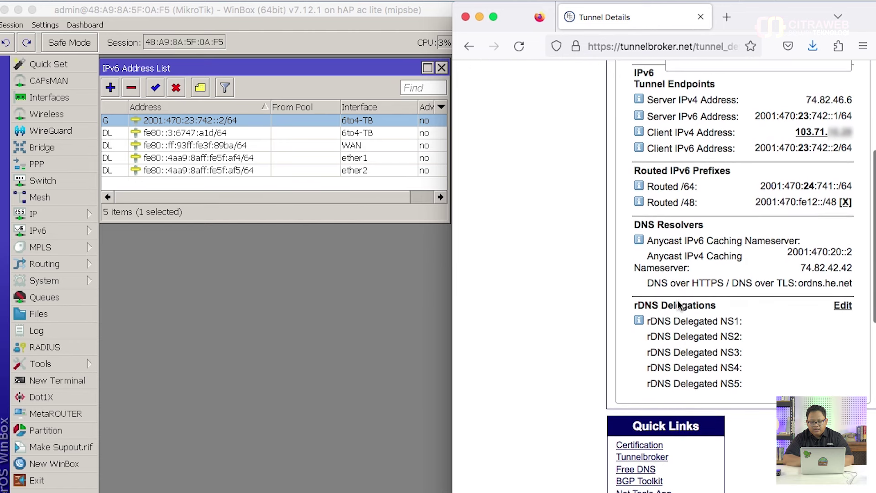
scroll(678, 302, down, 1)
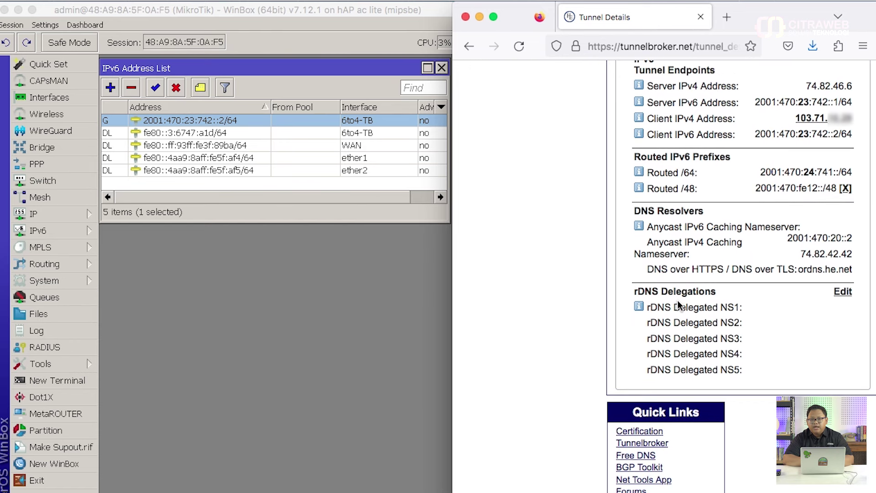
scroll(679, 305, up, 5)
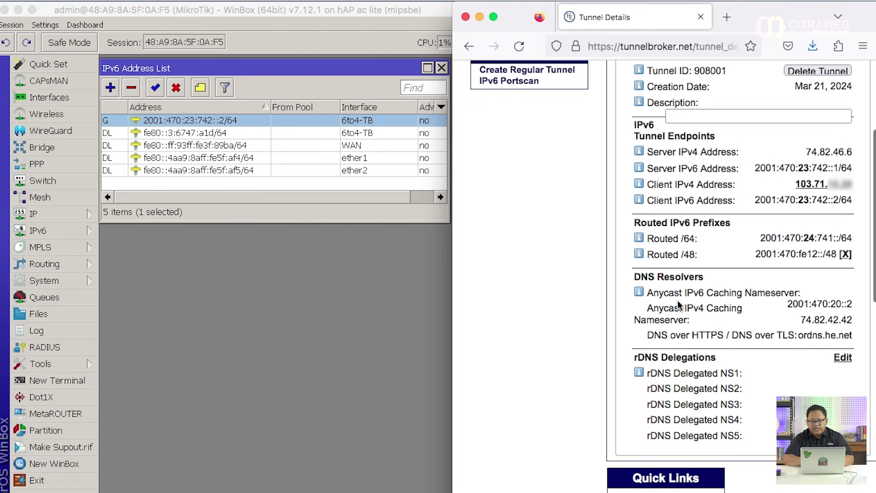
scroll(678, 301, up, 1)
scroll(679, 304, down, 2)
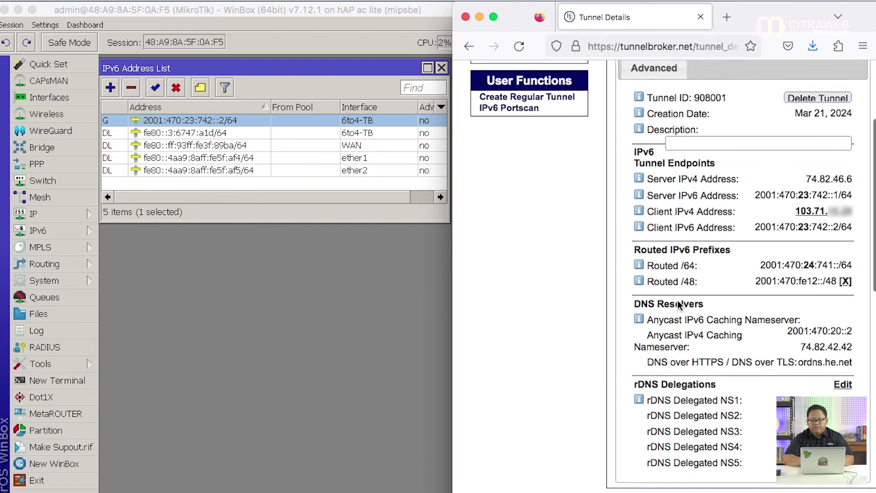
scroll(679, 303, down, 2)
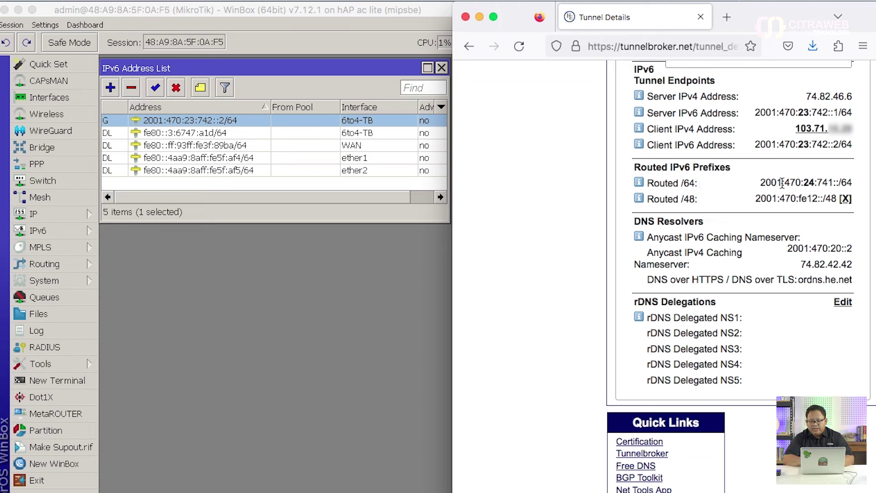
- Copy the routed /64 prefix 2001:470:24:741::/64 from the tunnel details
mouse_move(761, 182)
mouse_down()
mouse_move(860, 176)
mouse_move(760, 183)
mouse_up()
click(849, 183)
click(852, 182)
right_click(785, 181)
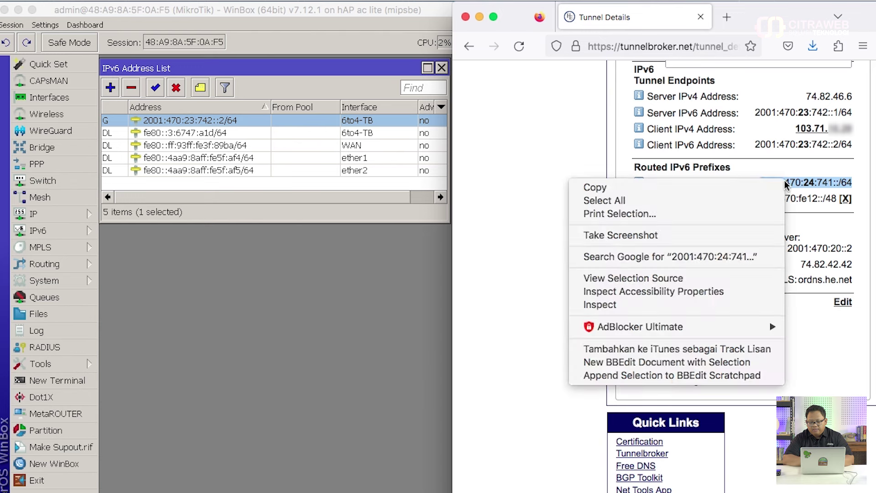
click(767, 187)
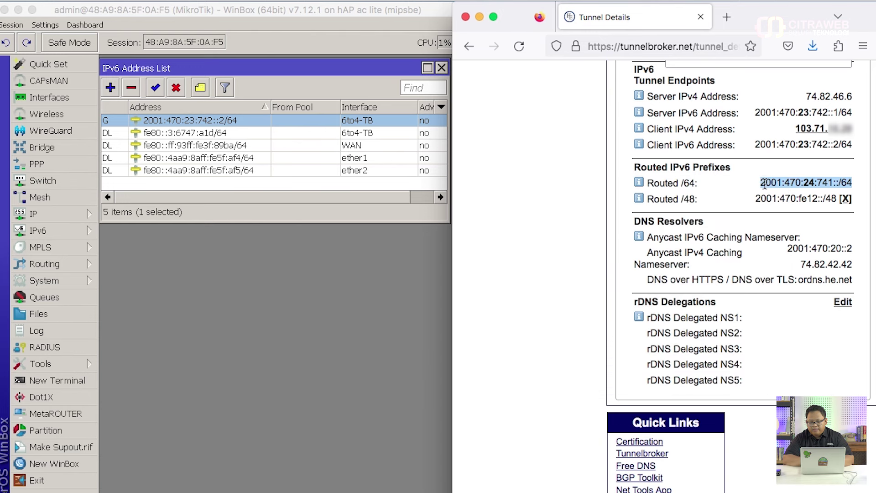
- Back in WinBox, start a new IPv6 address from the copied prefix, set to 2001:470:24:741::1/64 on interface ether2
click(214, 70)
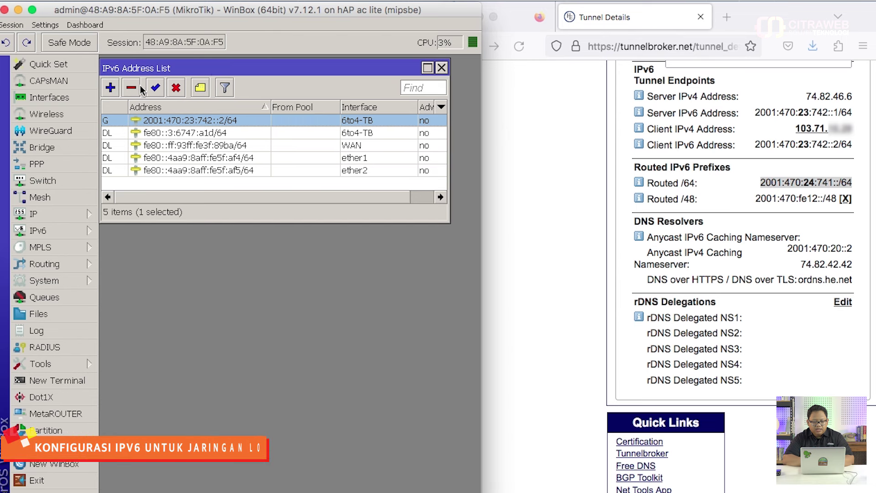
click(114, 92)
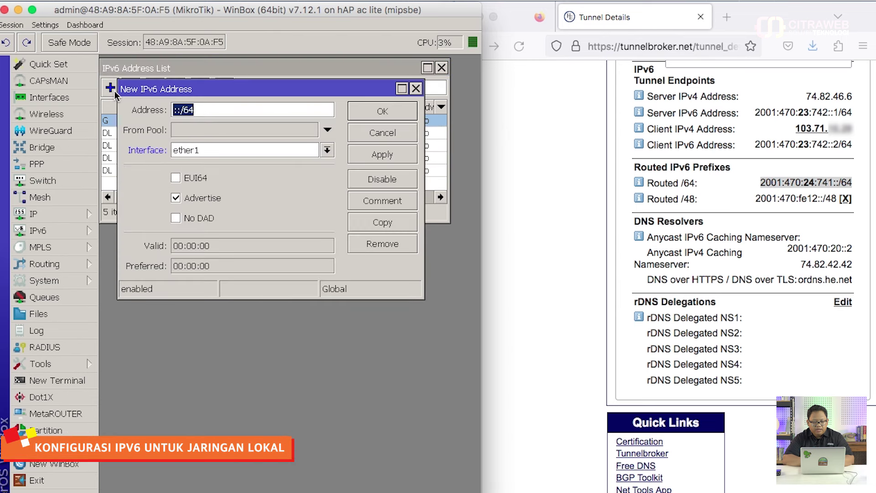
right_click(212, 110)
click(239, 139)
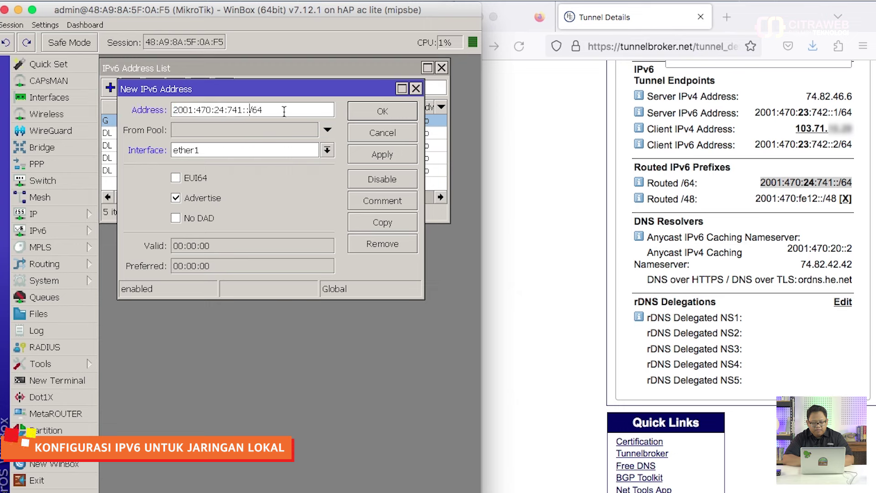
text(1)
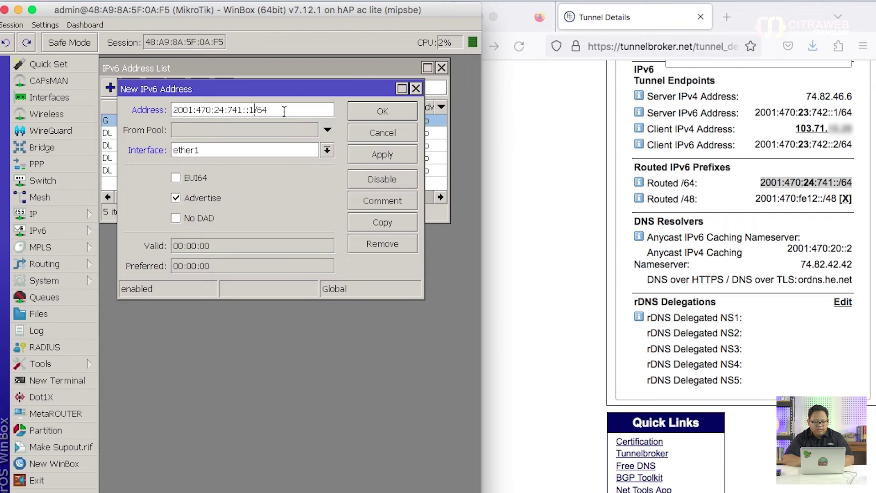
click(291, 147)
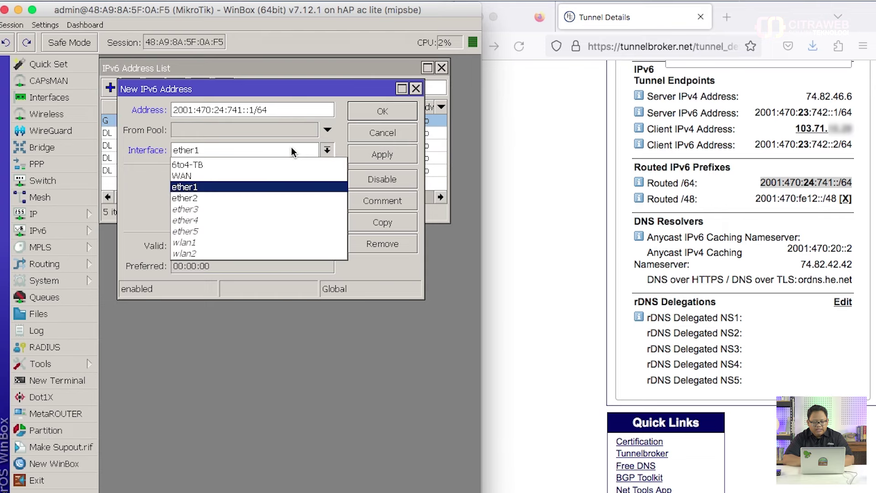
click(283, 199)
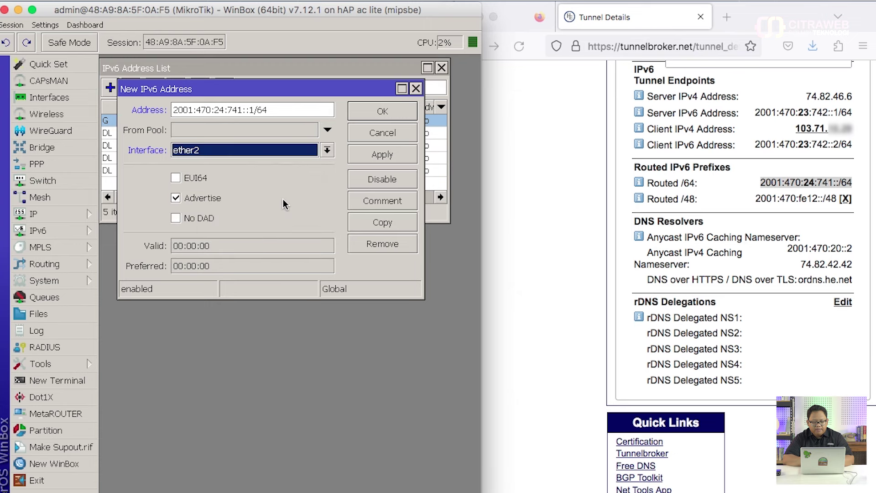